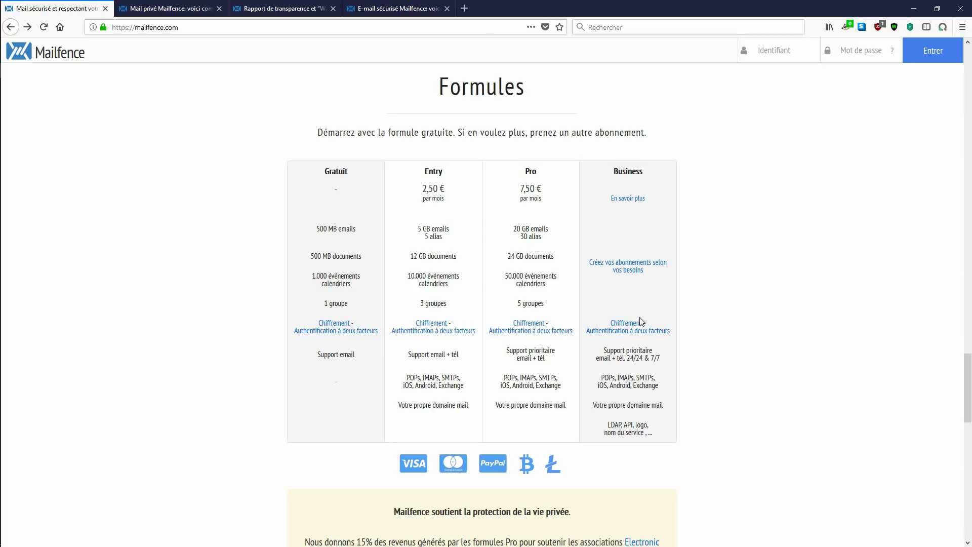
Scroll through the Formules plans from Gratuit to Business, then switch to the 'Mail privé Mailfence' tab.
scroll(580, 413, down, 3)
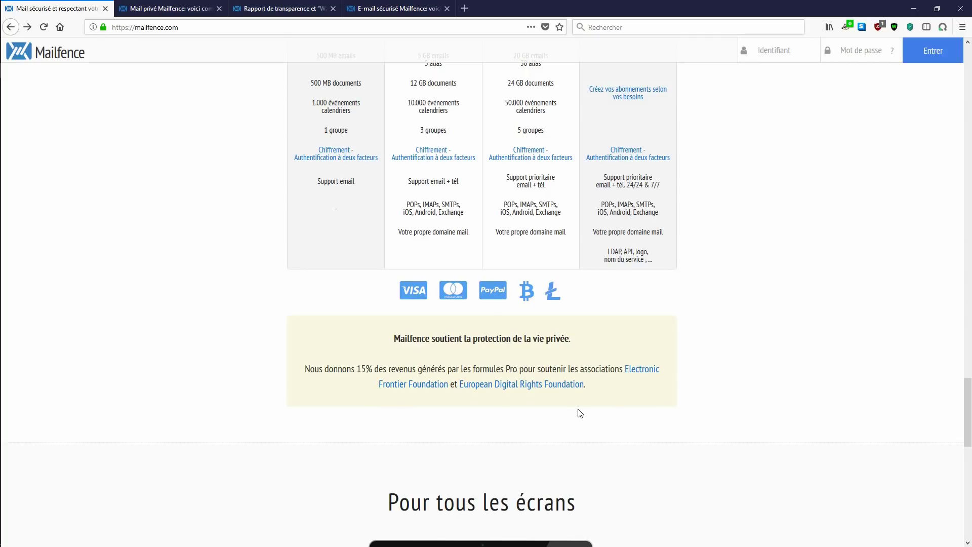
key(ctrl+Tab)
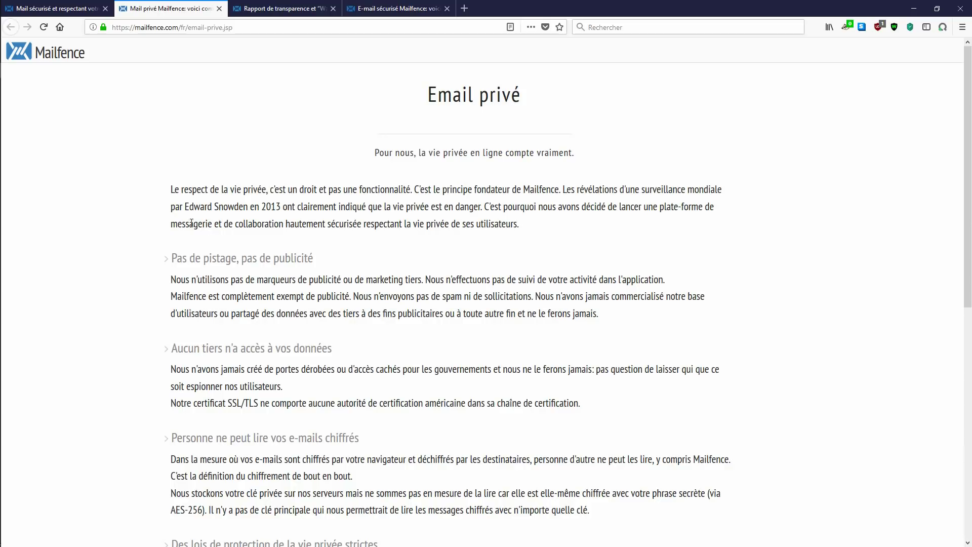
drag(172, 189, 411, 194)
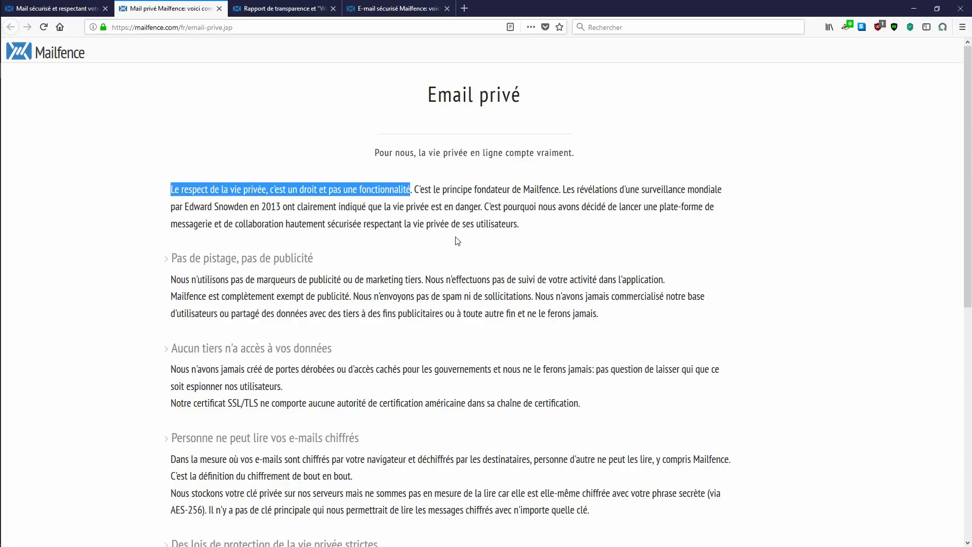
click(458, 241)
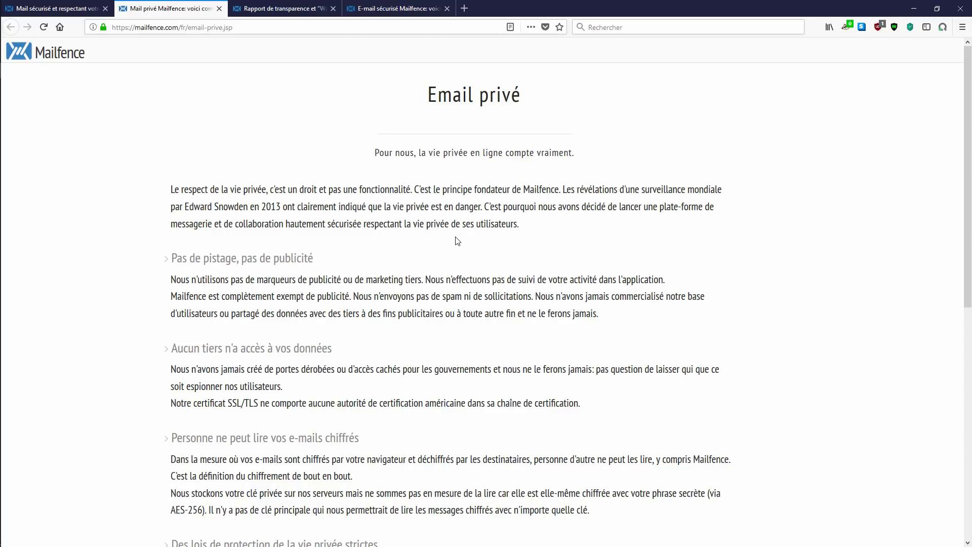
scroll(473, 329, down, 1)
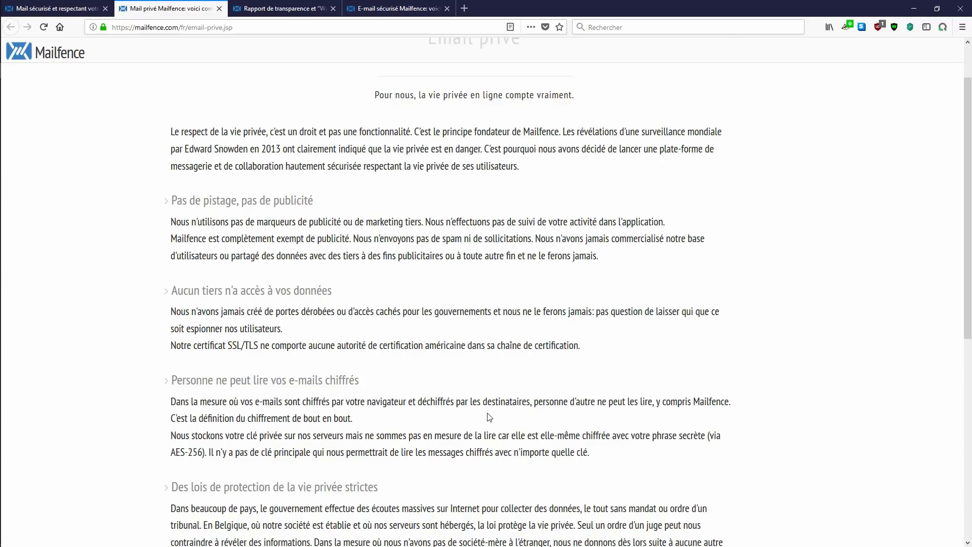
Read the Email privé page down to Transparence, then switch to the 'Rapport de transparence' article tab.
scroll(489, 417, down, 2)
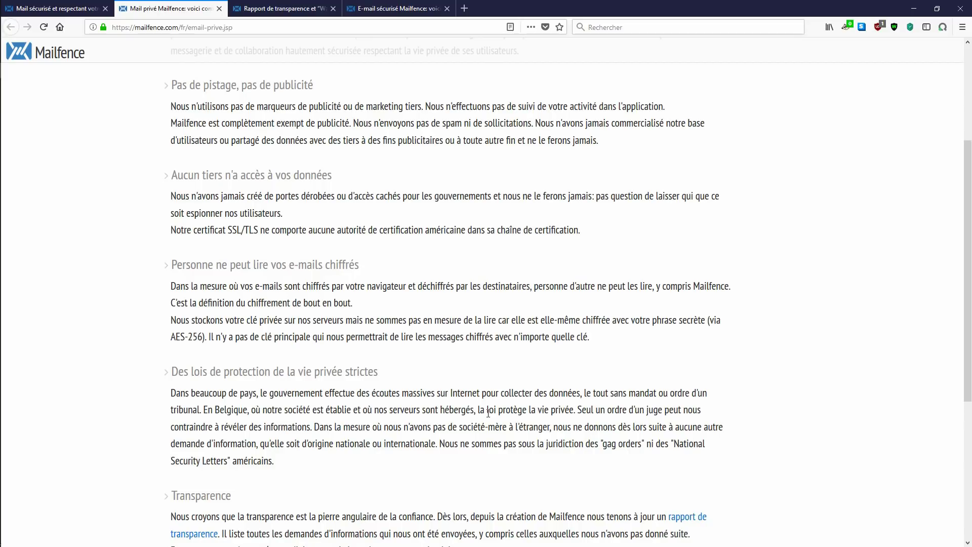
scroll(488, 413, down, 2)
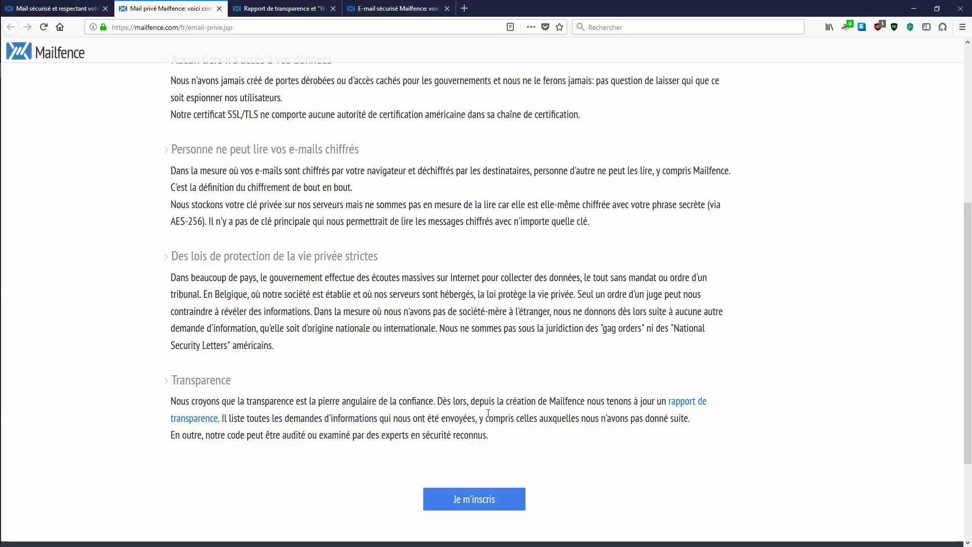
click(274, 9)
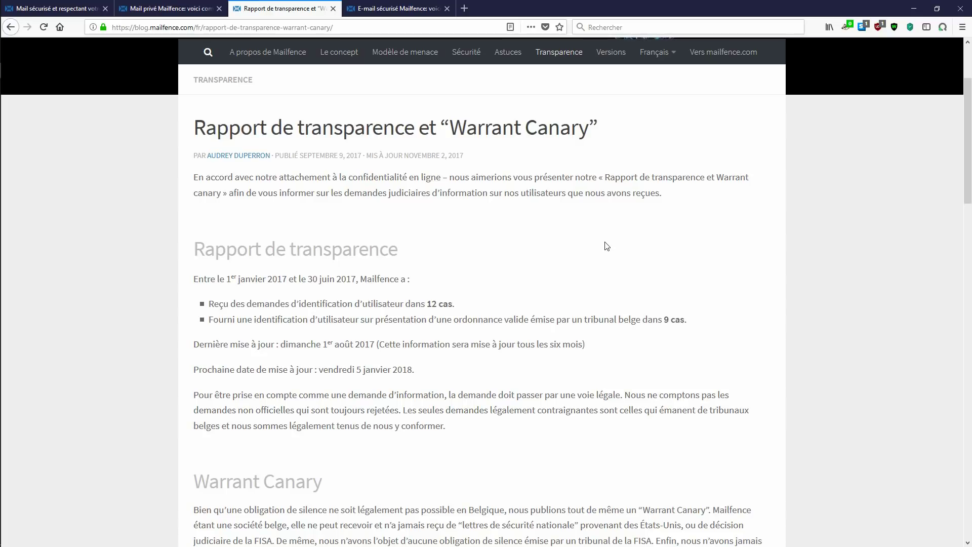
scroll(607, 247, down, 2)
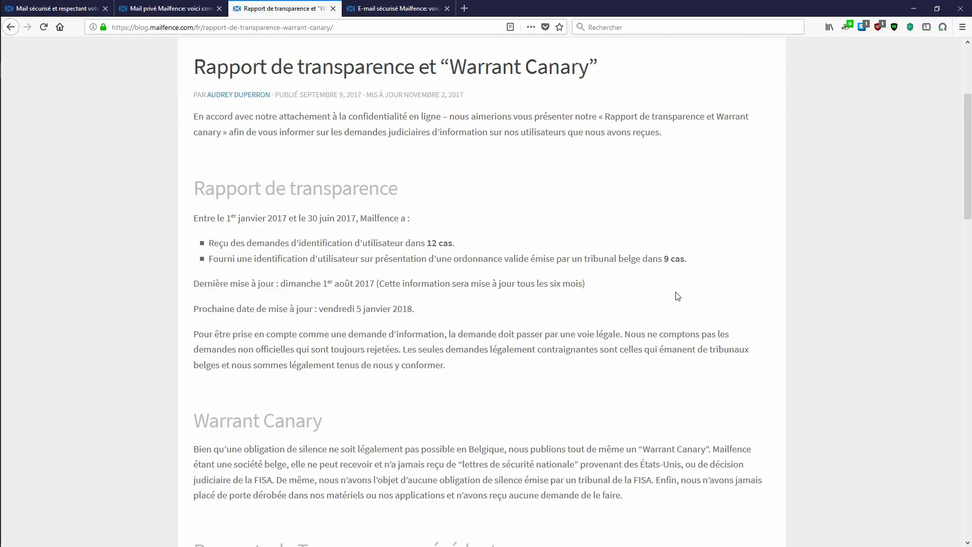
key(ctrl+Tab)
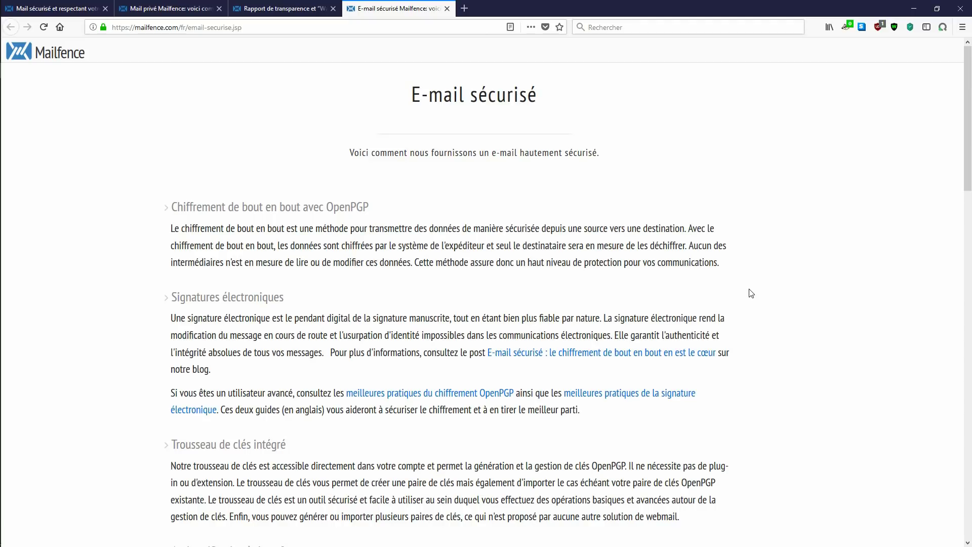
scroll(751, 294, down, 6)
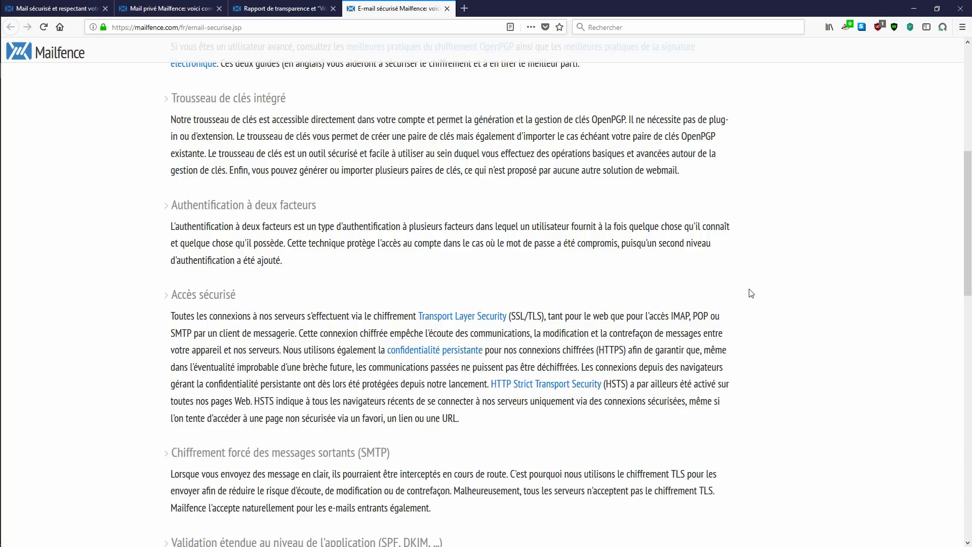
scroll(797, 290, down, 3)
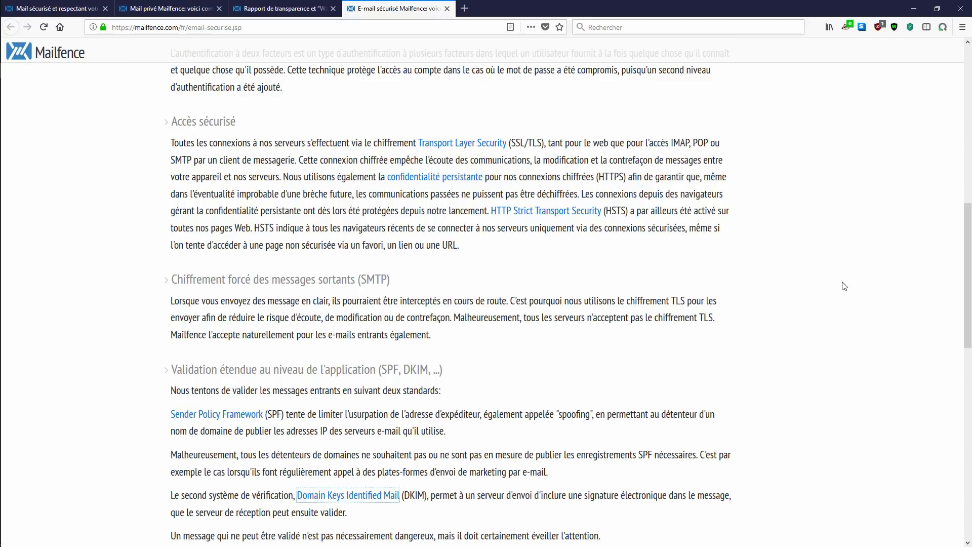
scroll(717, 311, down, 2)
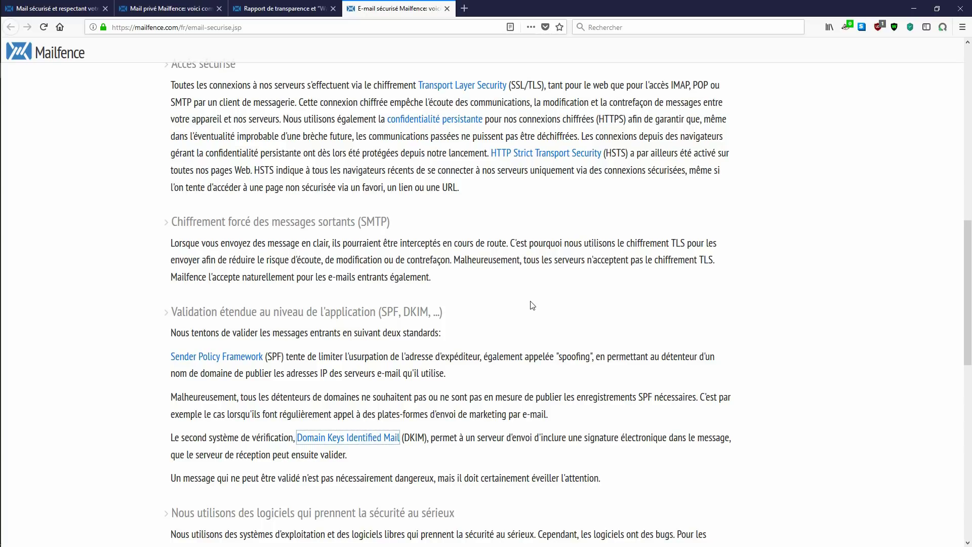
scroll(532, 305, down, 8)
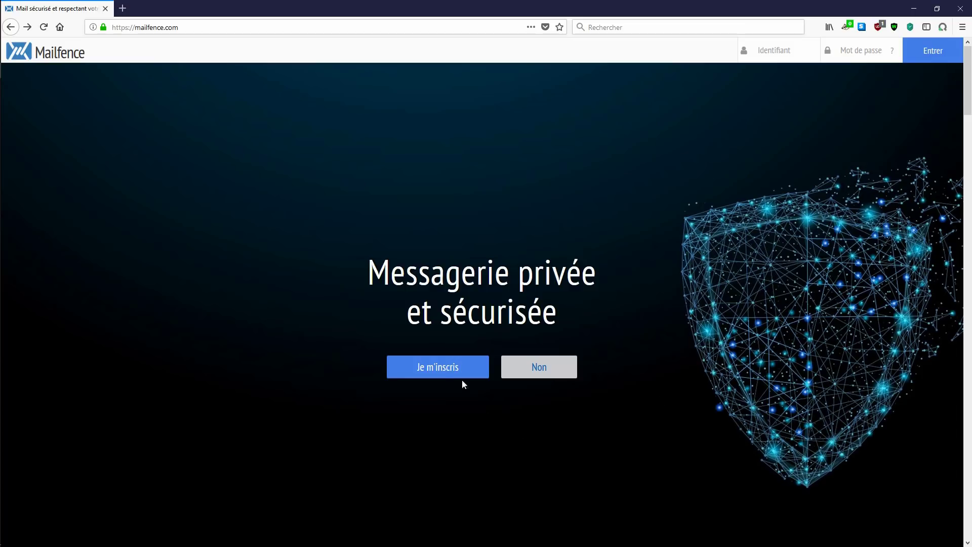
Choose 'Je m'inscris' on the home page to reach the 'Inscription gratuite' form.
click(450, 369)
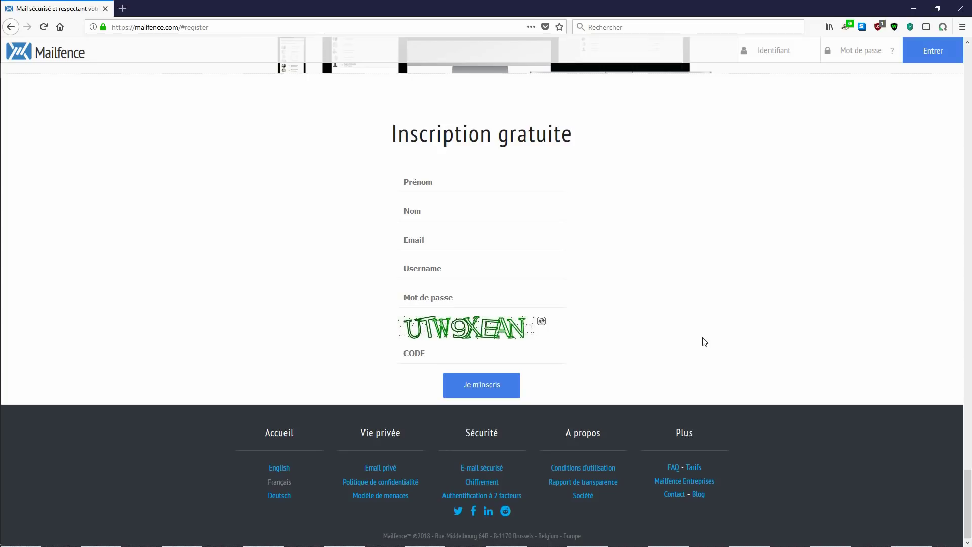
Enter the user's first name, last name and existing e-mail address in the sign-up form.
click(444, 188)
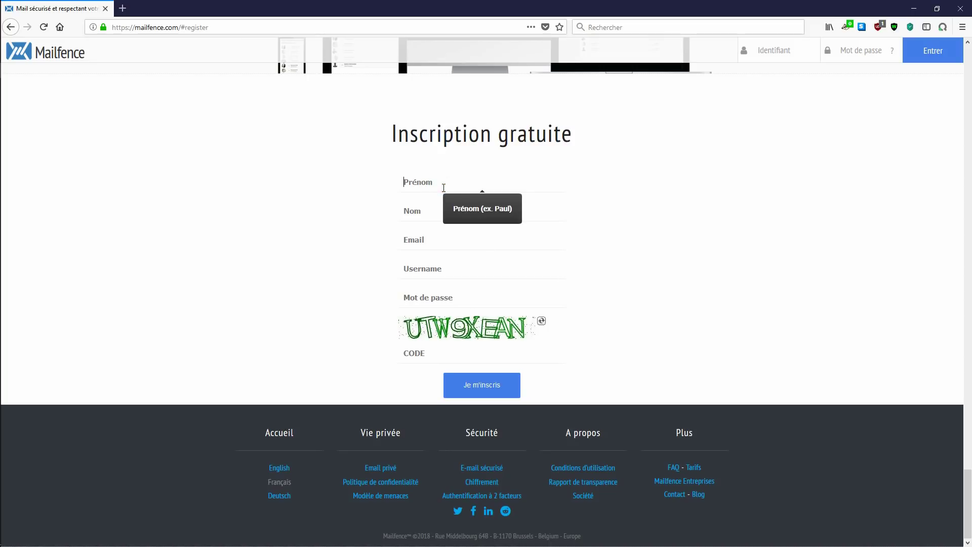
text(Paf)
key(Tab)
text(LeGeek)
key(Tab)
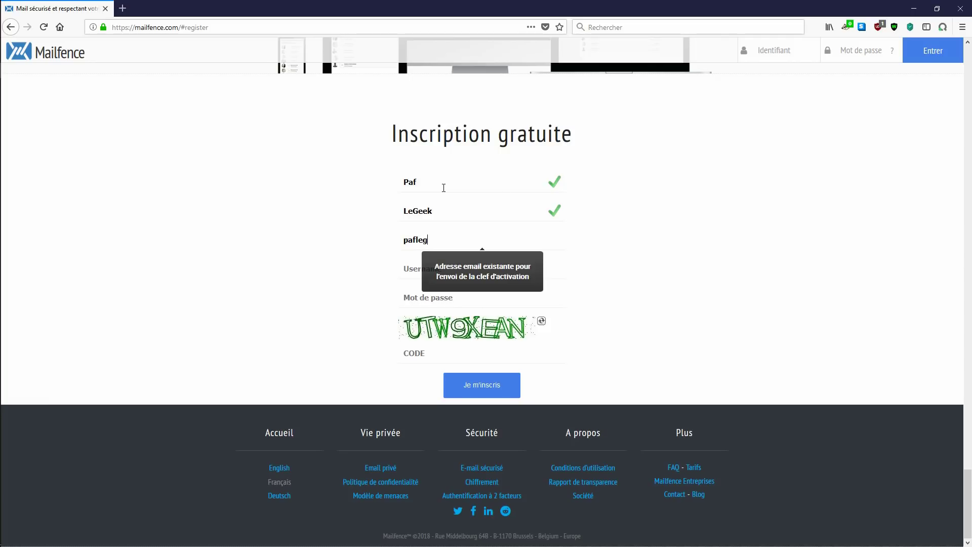
Enter a username and a 10+ character password, then move to the verification code field.
click(403, 271)
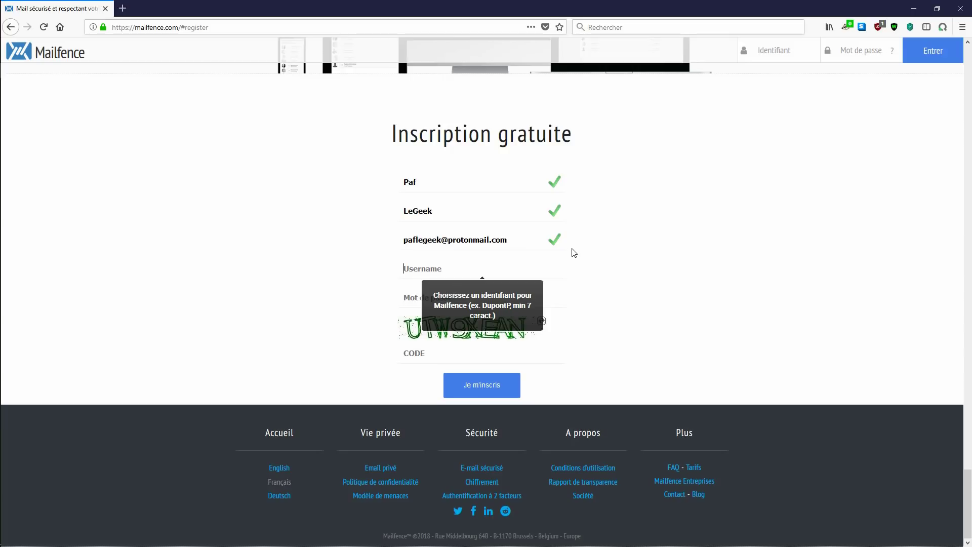
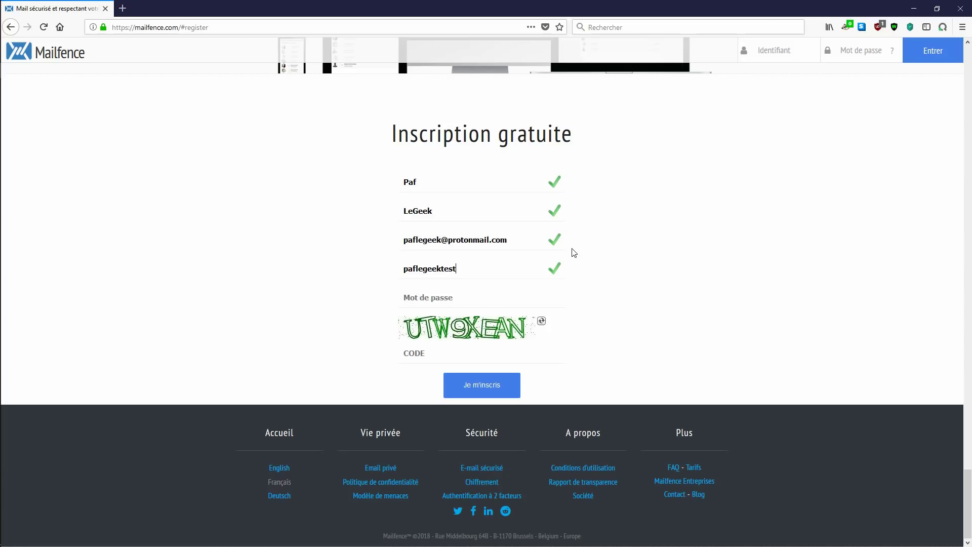
key(Tab)
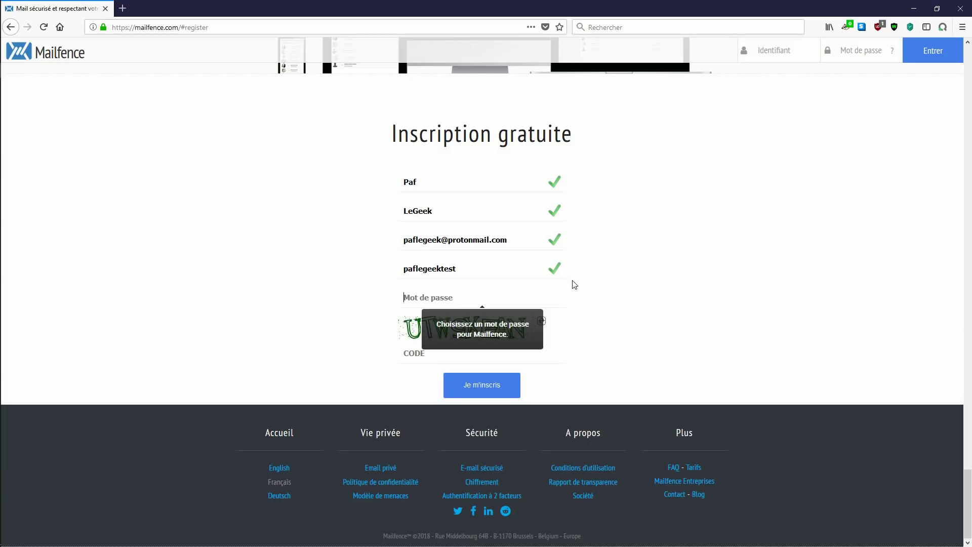
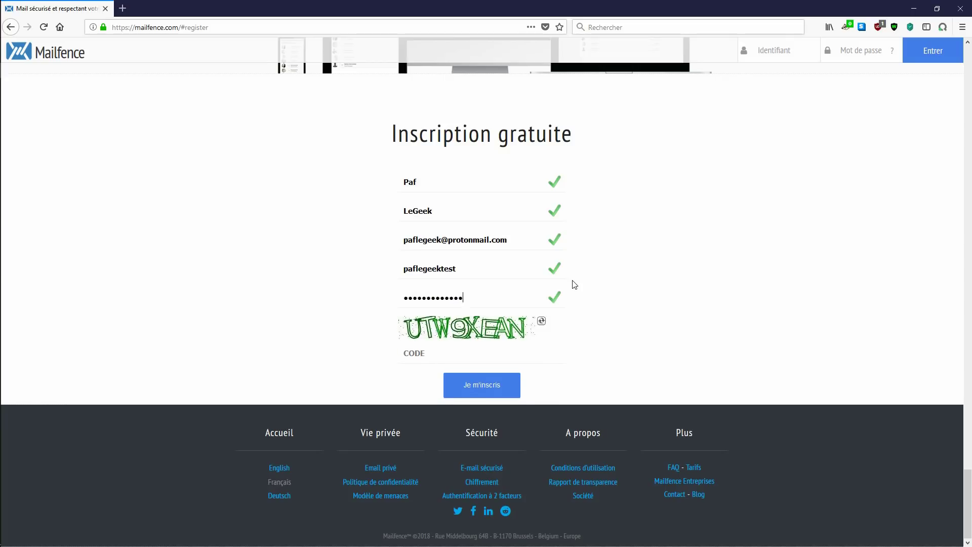
click(459, 353)
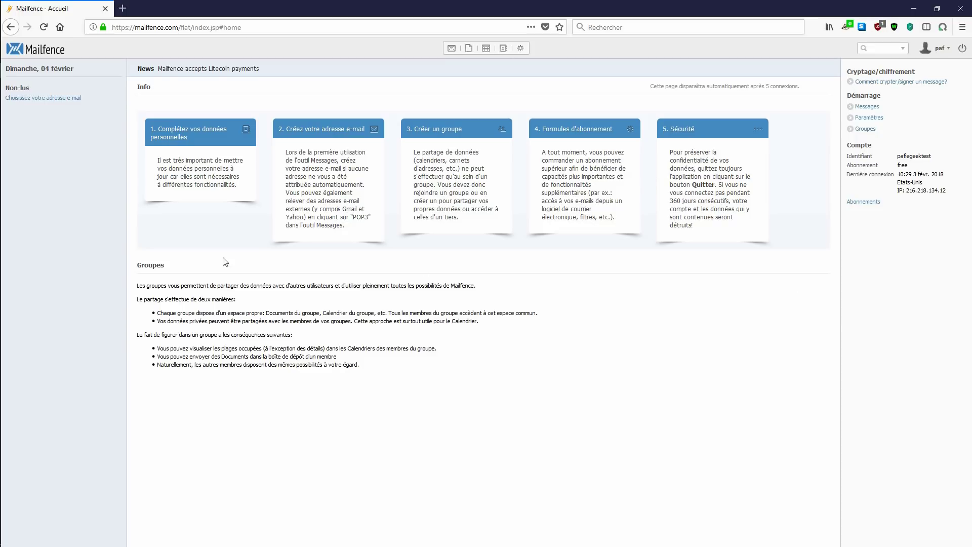
click(45, 101)
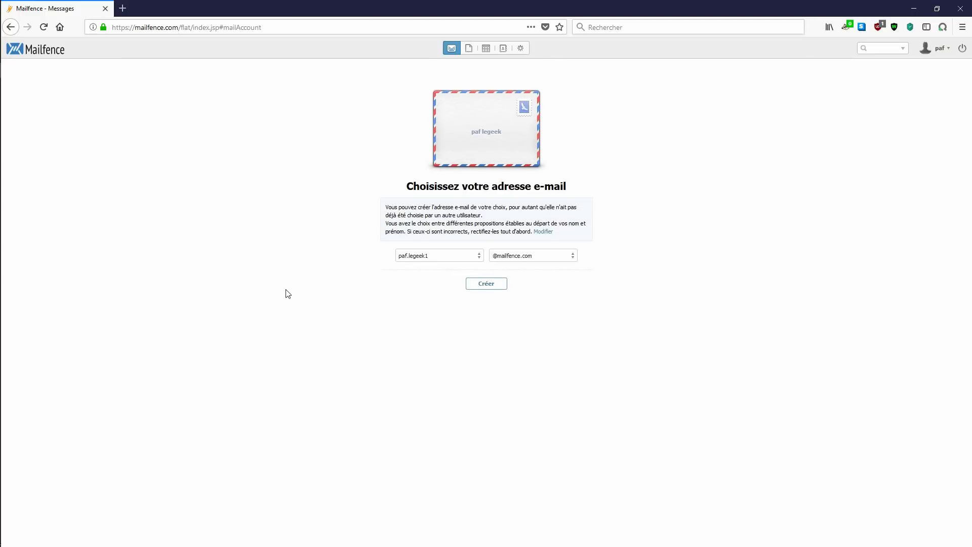
click(455, 260)
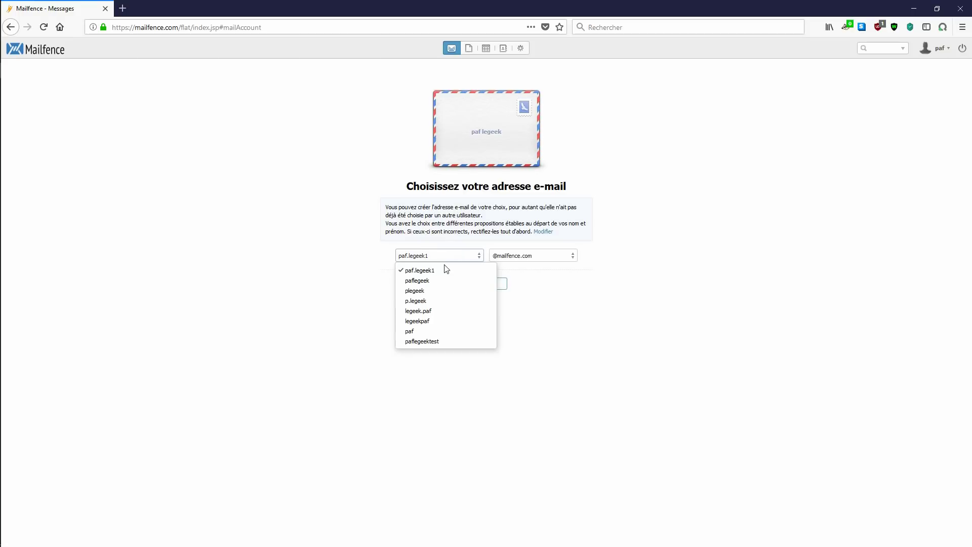
click(421, 280)
click(434, 264)
click(436, 262)
click(543, 256)
click(544, 258)
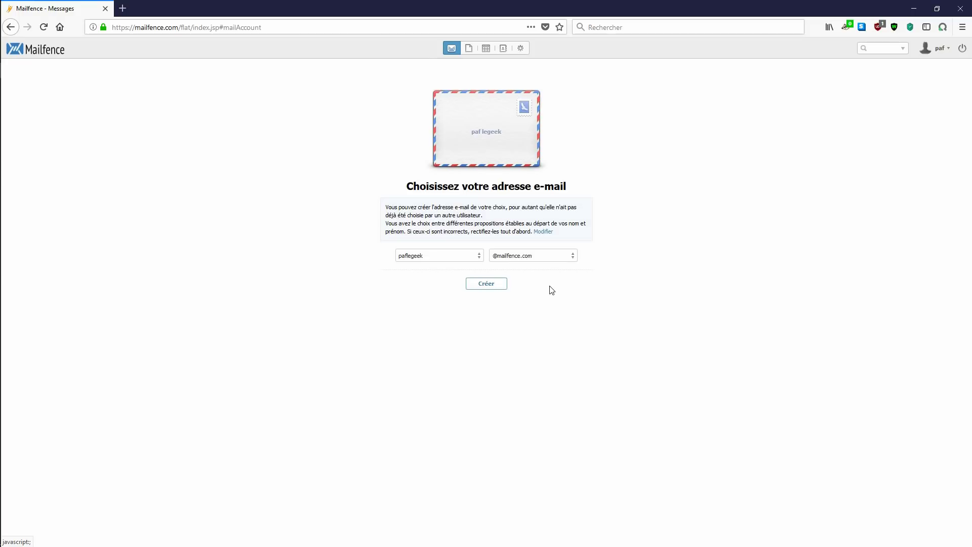
click(495, 287)
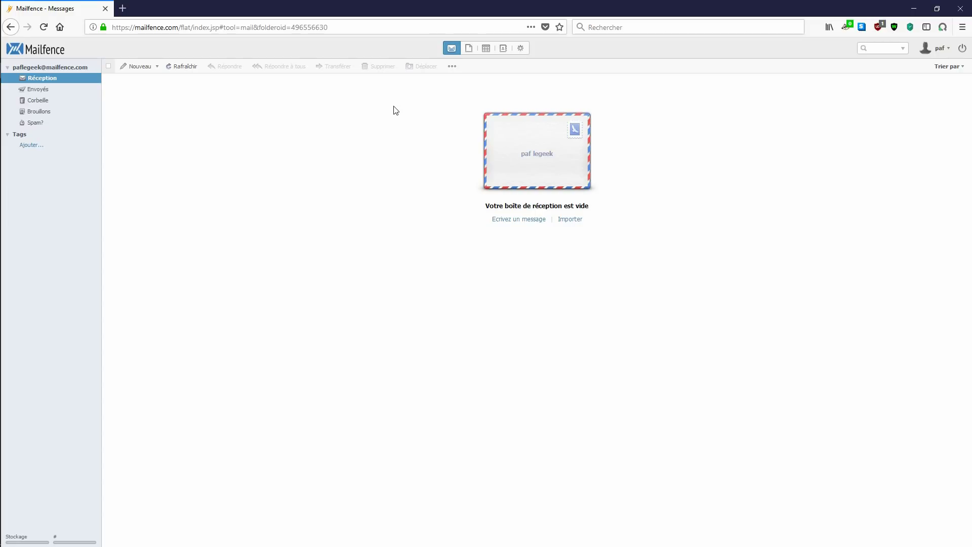
Open Documents from the top toolbar, showing the empty 'Mes documents' folder.
click(469, 51)
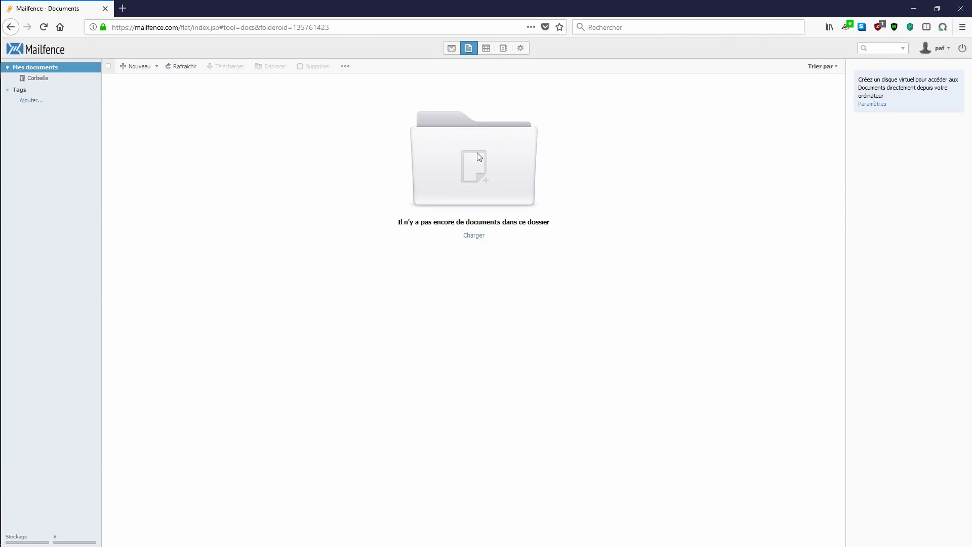
Open the Calendar from the top toolbar at the week of 29 January–4 February 2018.
click(486, 48)
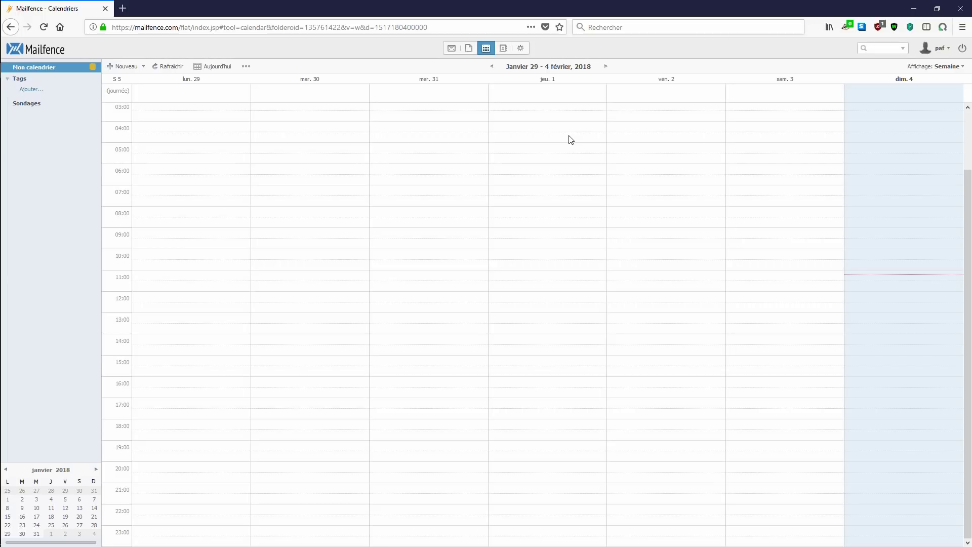
Open Contacts from the top toolbar, showing the empty 'Mes contacts' address book.
click(503, 49)
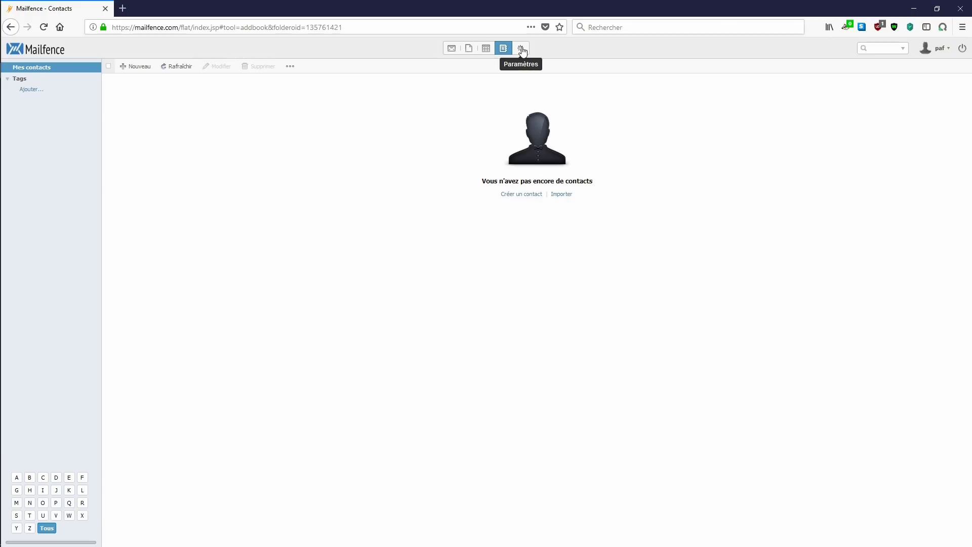
Open the general account settings and keep Europe/Brussels as the time zone.
click(522, 51)
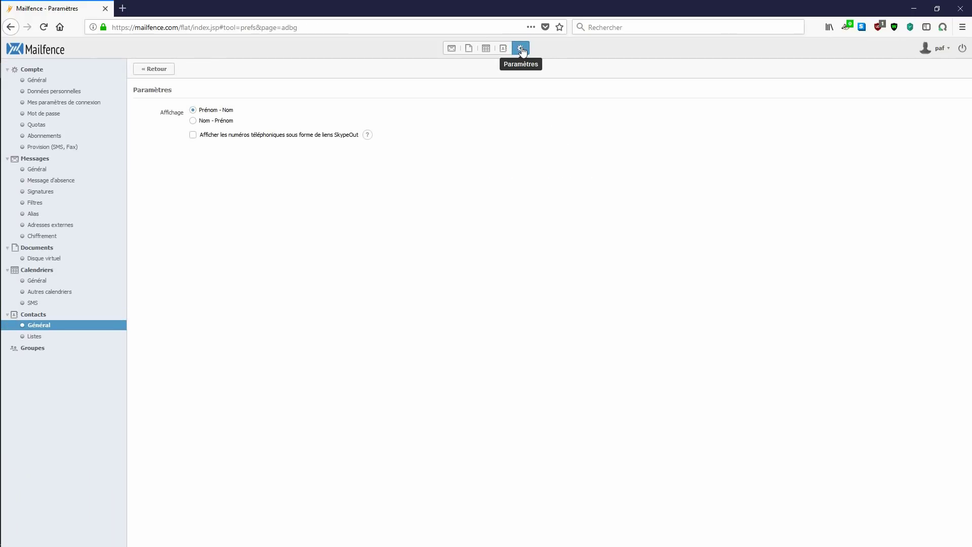
click(523, 51)
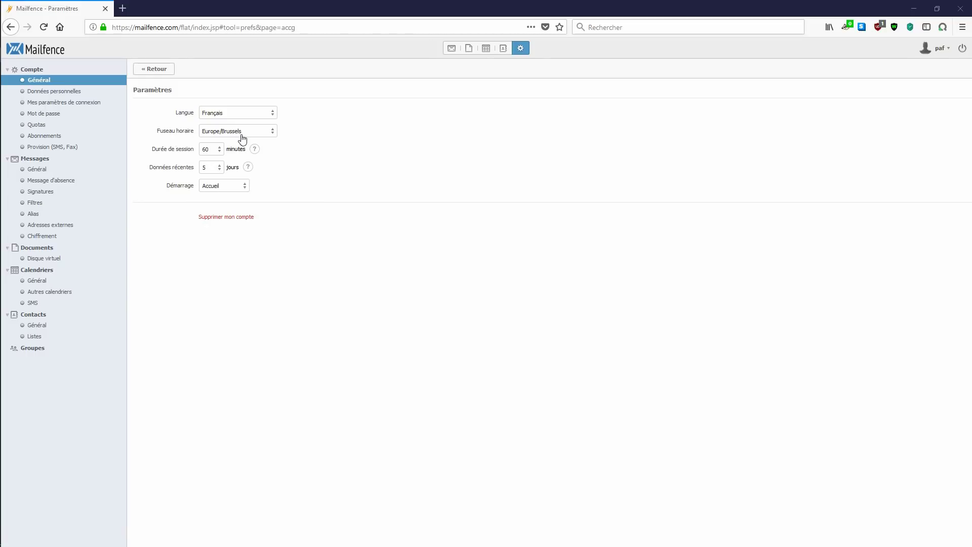
click(273, 132)
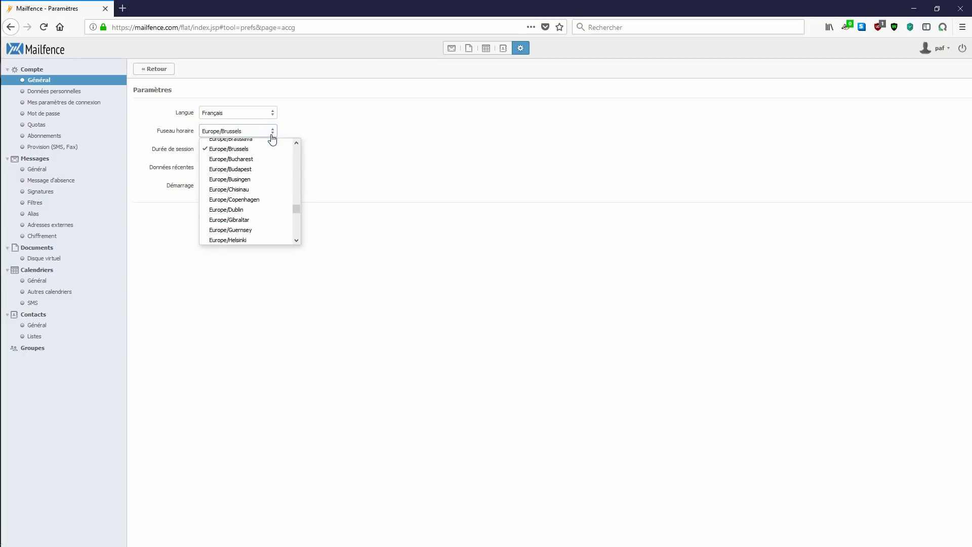
click(271, 132)
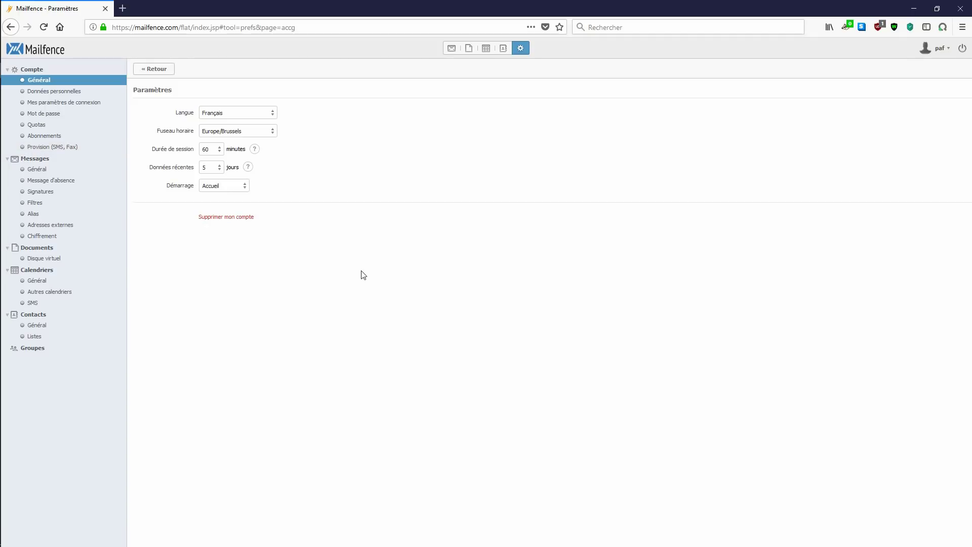
Browse the out-of-office, Signatures, Filtres, Alias and Adresses externes settings, ending on Chiffrement.
click(58, 180)
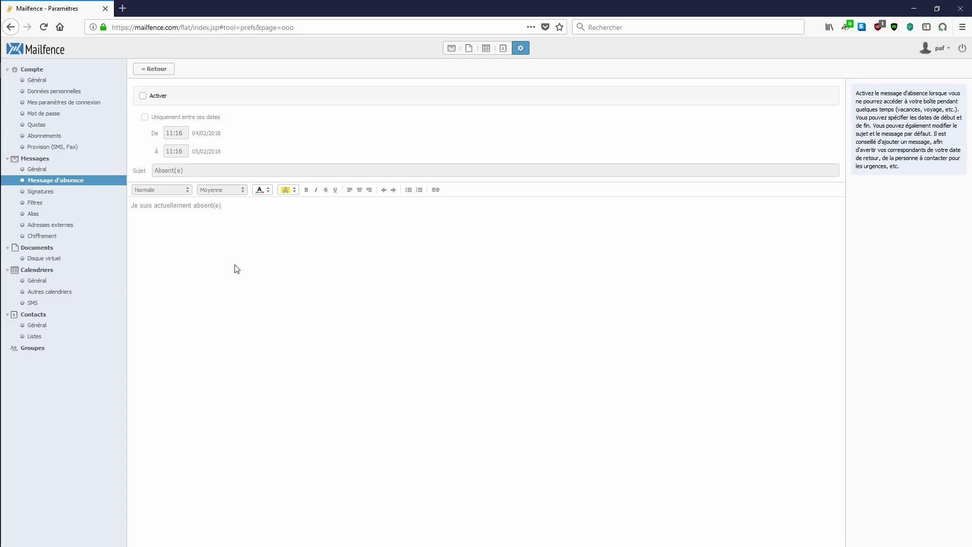
click(79, 195)
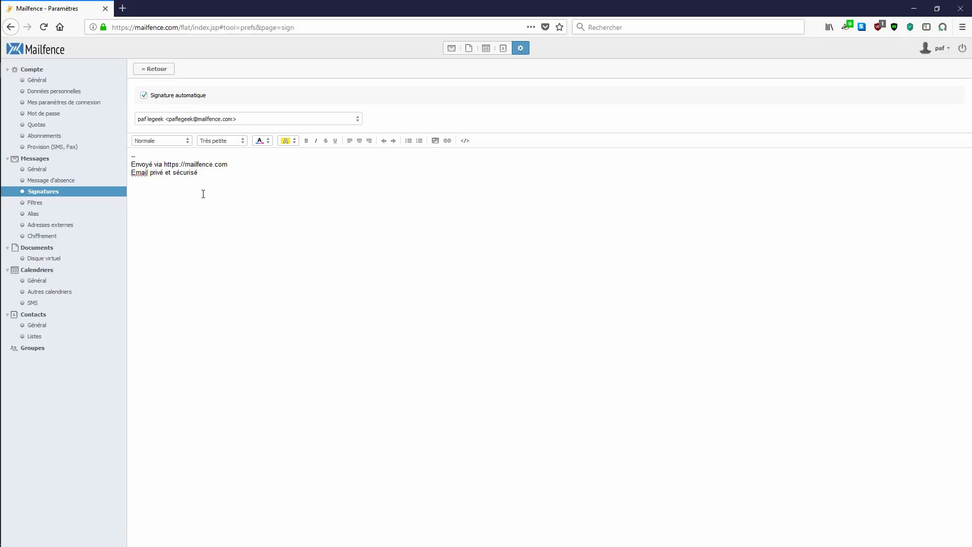
click(83, 202)
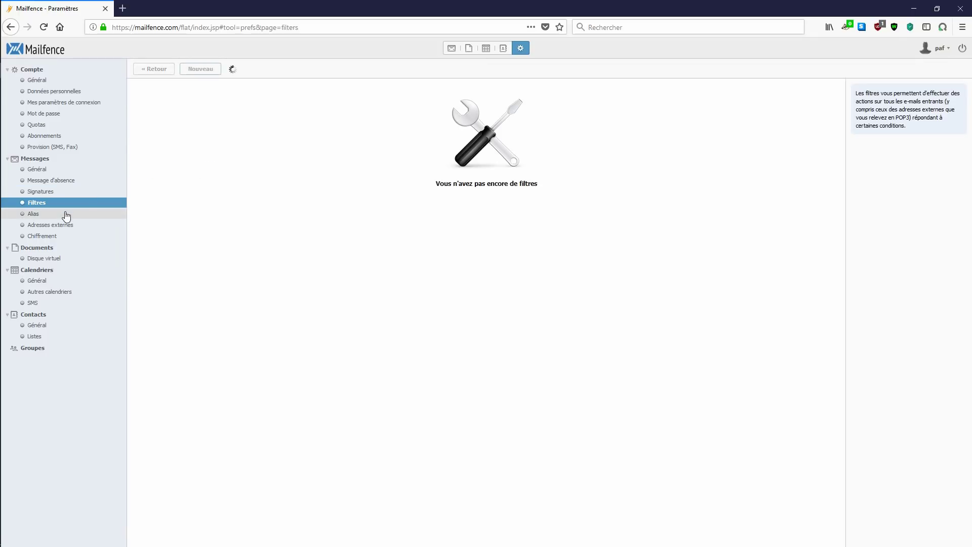
click(67, 215)
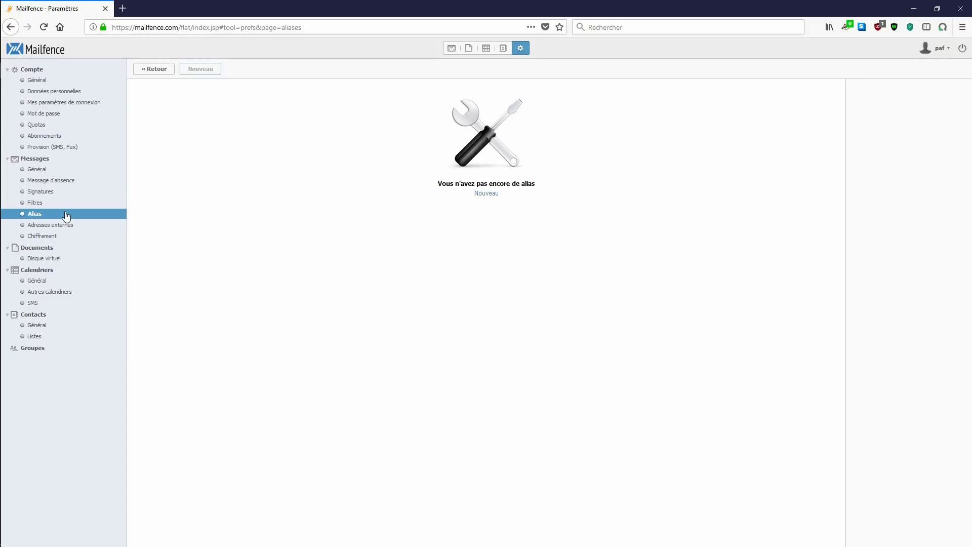
click(69, 225)
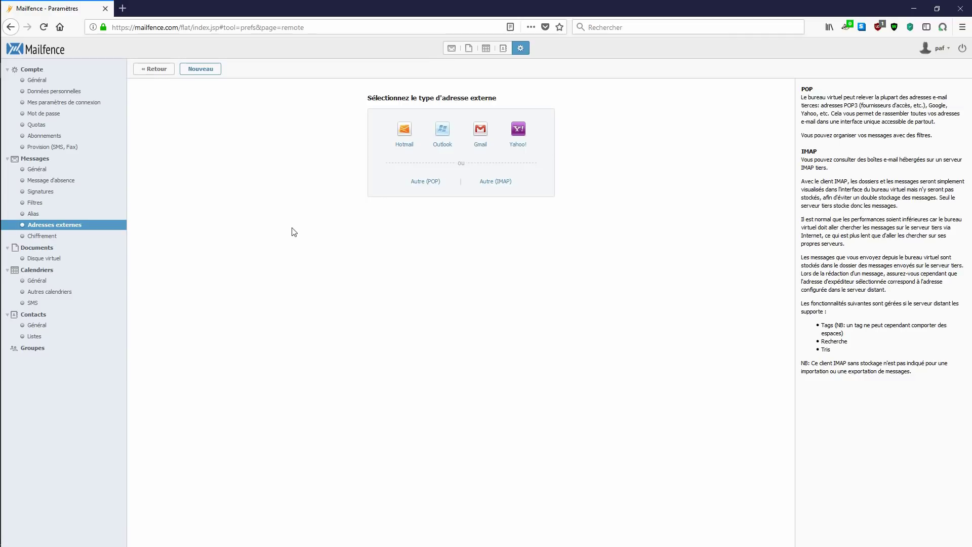
click(40, 236)
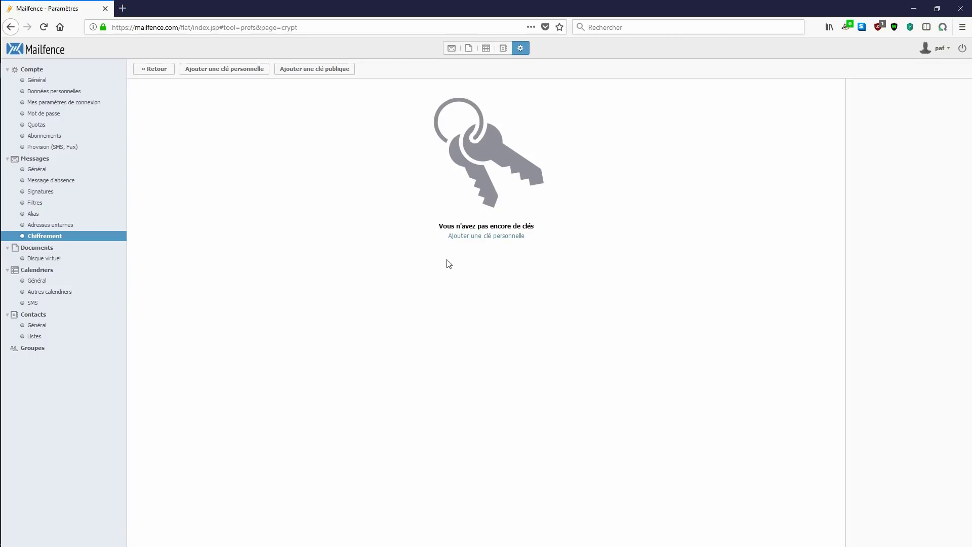
Choose 'Ajouter une clé personnelle' to offer generating or importing a personal key.
click(473, 241)
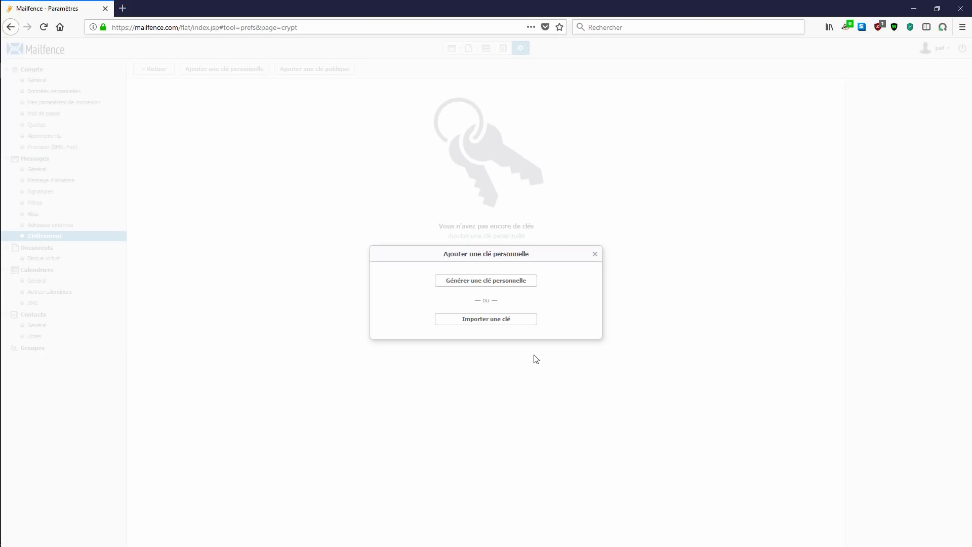
Start a new personal key and set it never to expire.
click(531, 287)
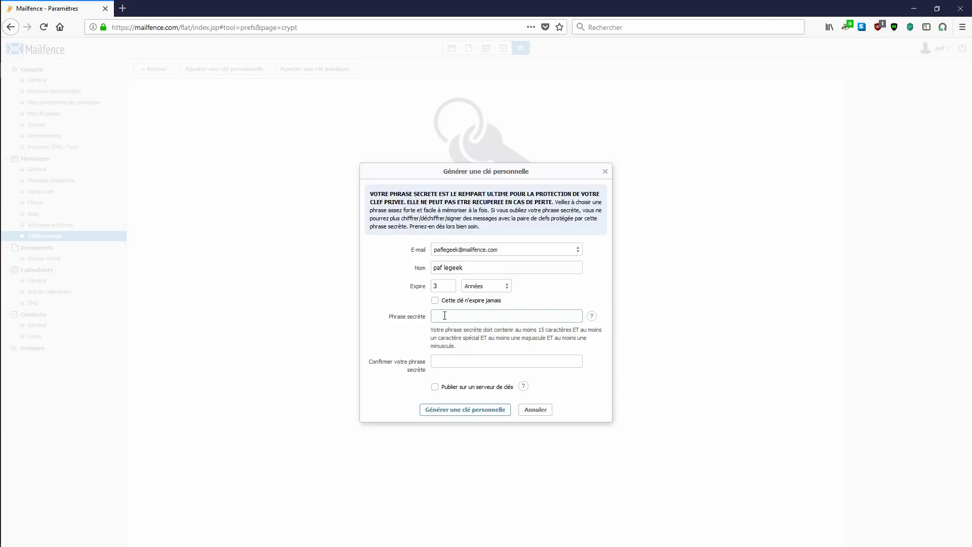
click(435, 301)
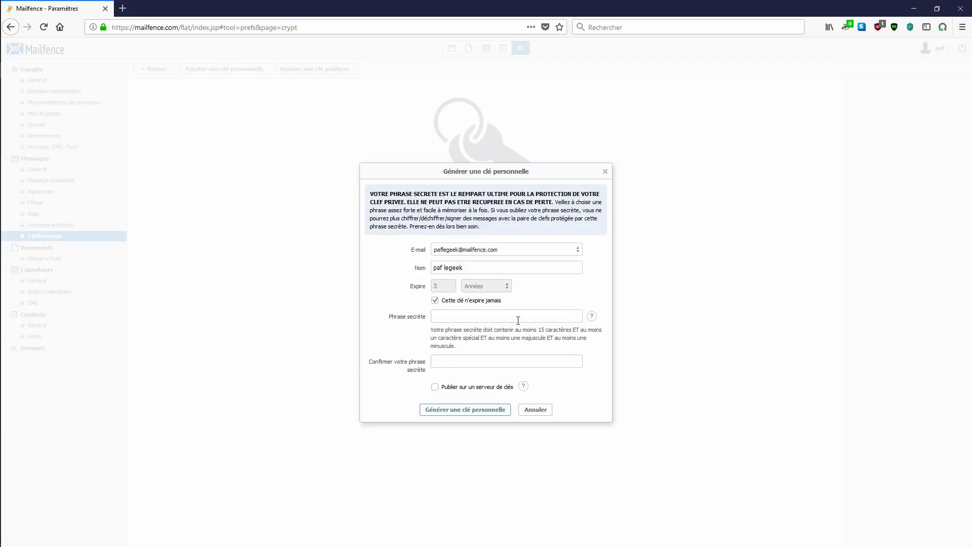
click(476, 321)
Enter and confirm a short passphrase, then submit the key, triggering the 15-character warning.
text(•••••••)
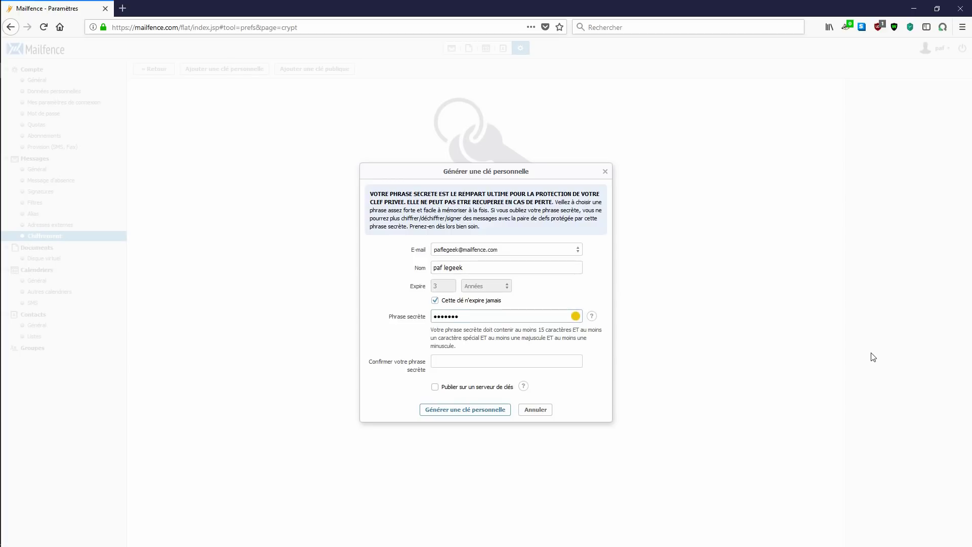
key(BackSpace)
key(BackSpace)
key(BackSpace)
key(BackSpace)
key(BackSpace)
key(BackSpace)
key(BackSpace)
text(•••••••••••)
key(Tab)
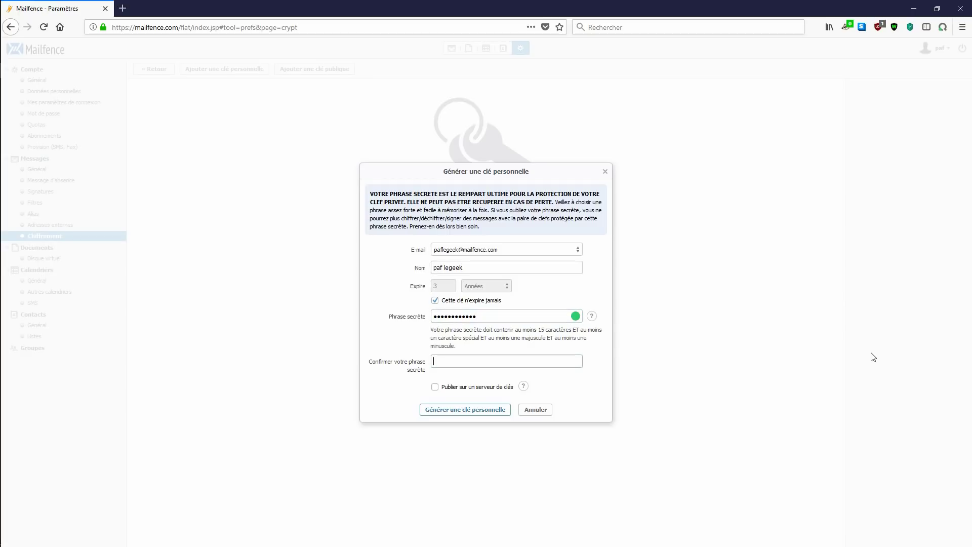
text(•••••••••••)
click(468, 409)
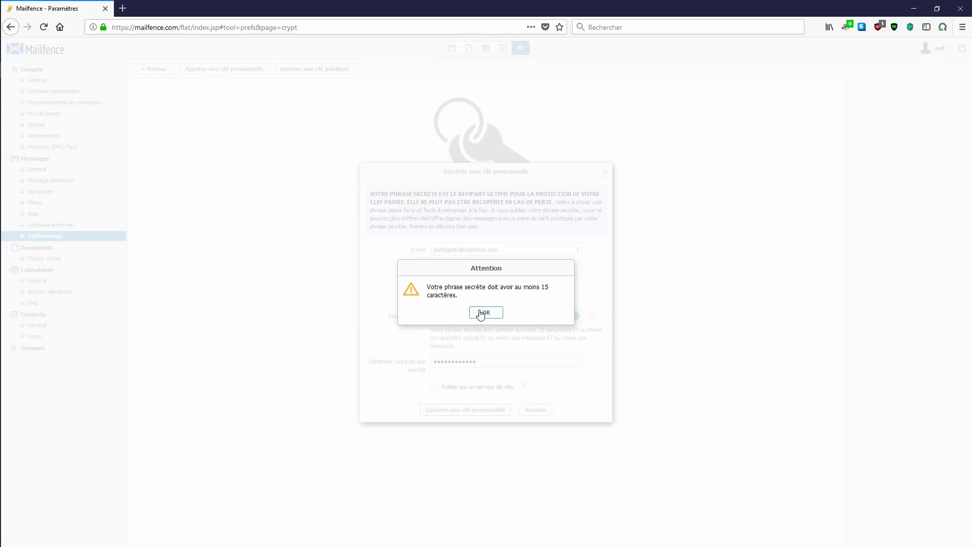
Dismiss the too-short warning and replace the passphrase with a longer one.
click(480, 313)
drag(488, 319, 419, 337)
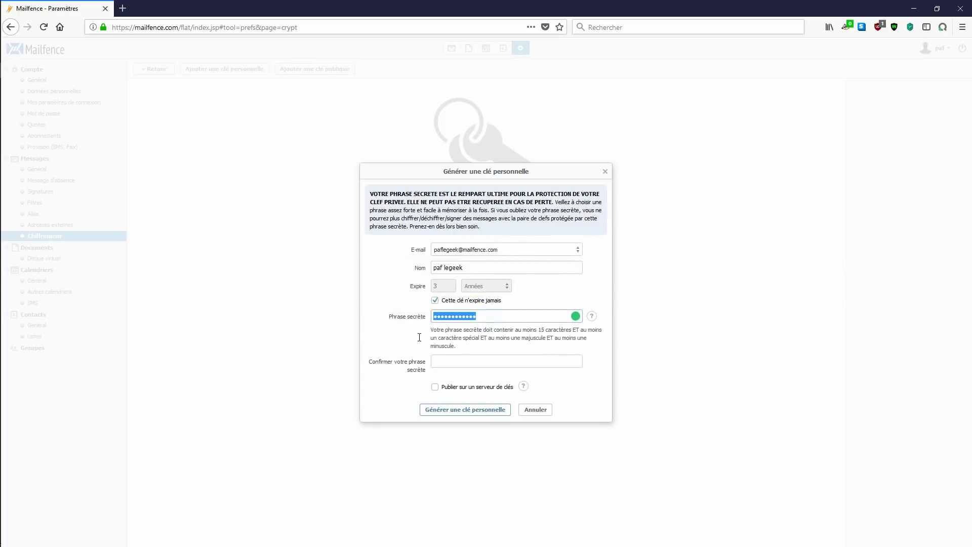
text(a)
key(BackSpace)
key(BackSpace)
key(BackSpace)
text(a•••••••••••)
Confirm the longer passphrase and generate the never-expiring personal key.
key(Tab)
key(Tab)
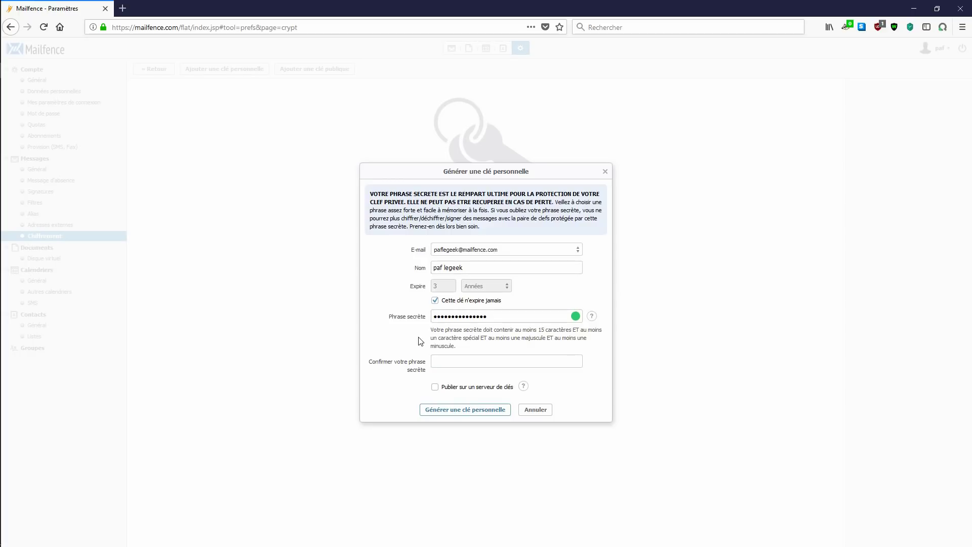
click(440, 356)
text(•••••••••••••)
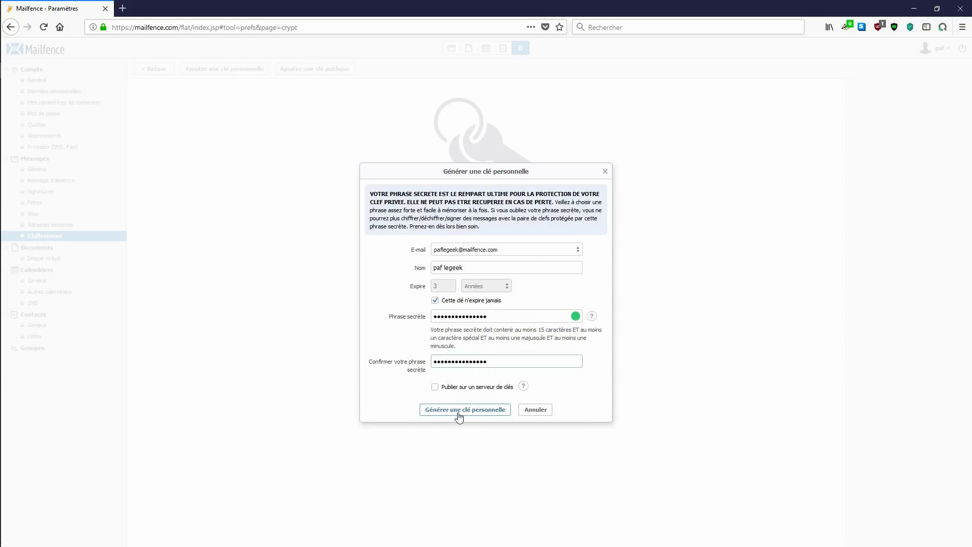
click(458, 412)
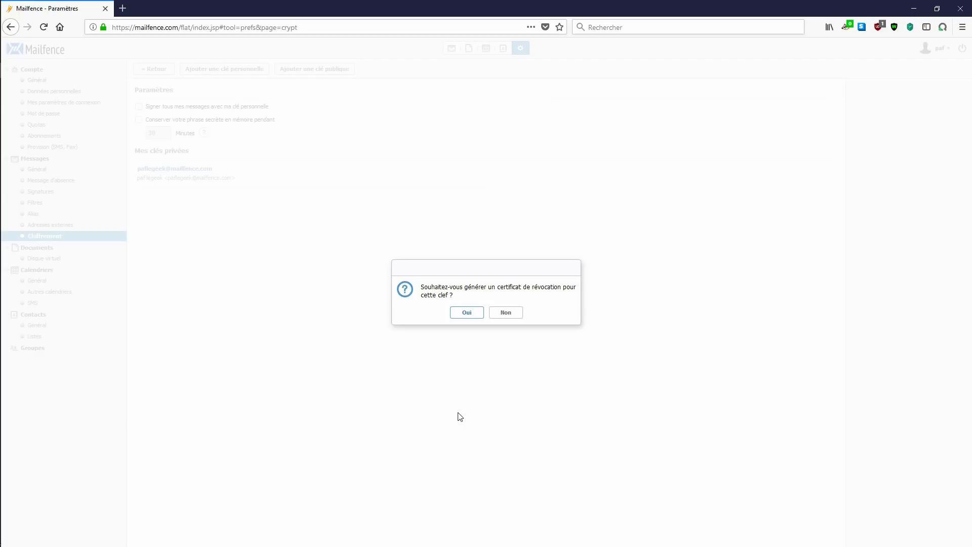
Create the revocation certificate with the key's passphrase, then close the certificate window.
click(476, 314)
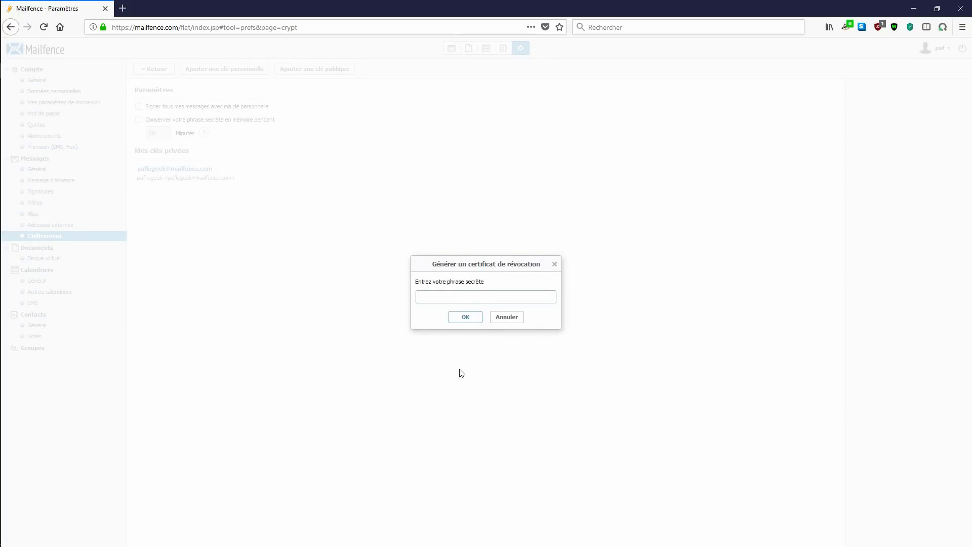
text(•••••••••••••••)
key(Return)
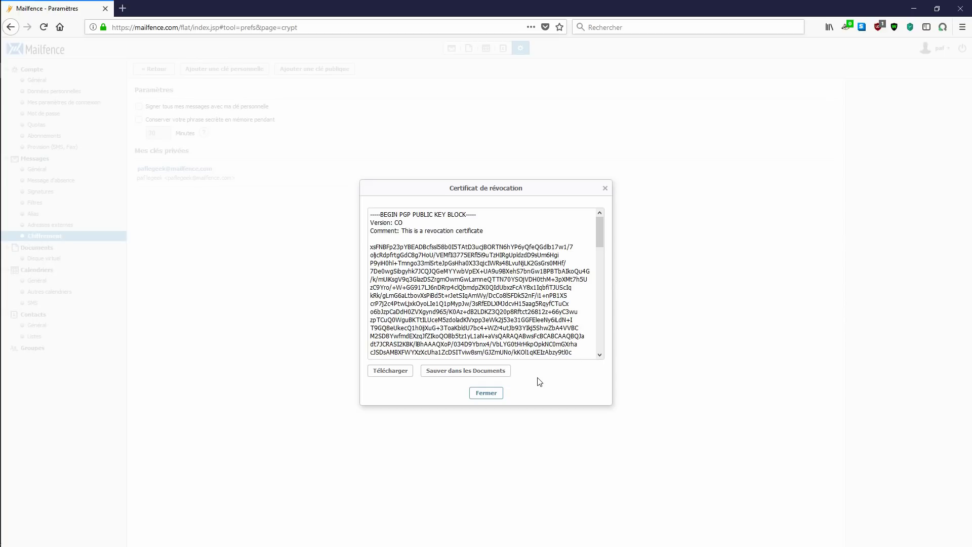
drag(600, 239, 622, 219)
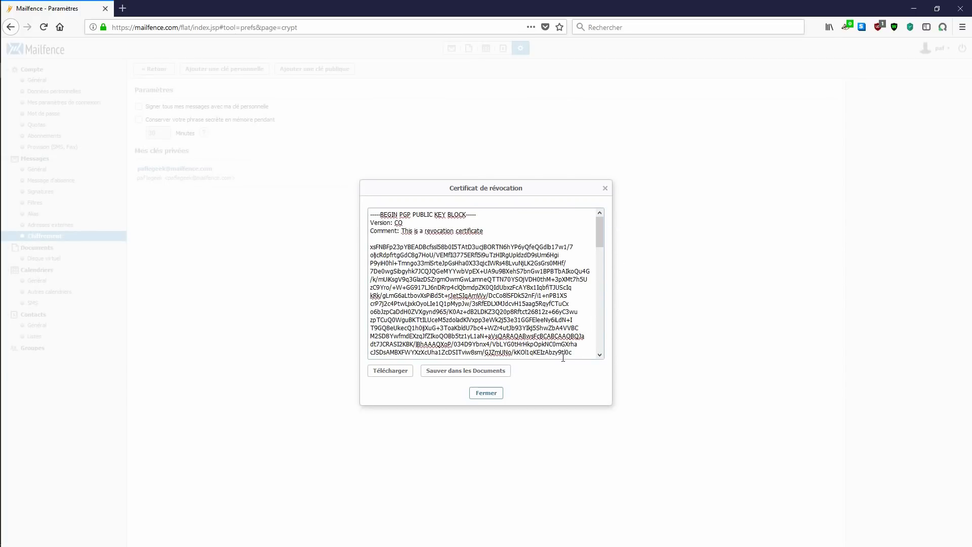
click(486, 393)
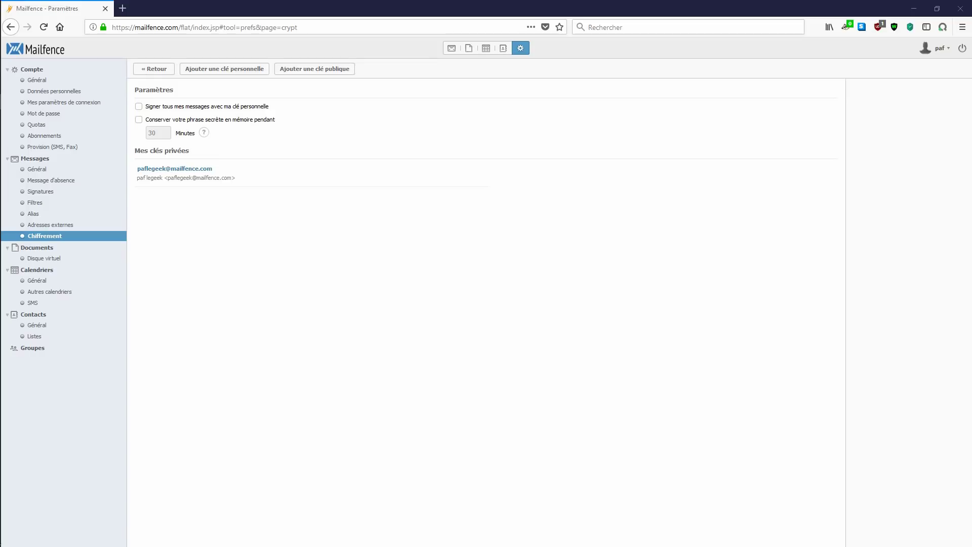
Import the correspondent's PGP public key by pasting its key block into 'Importer une clé'.
click(325, 73)
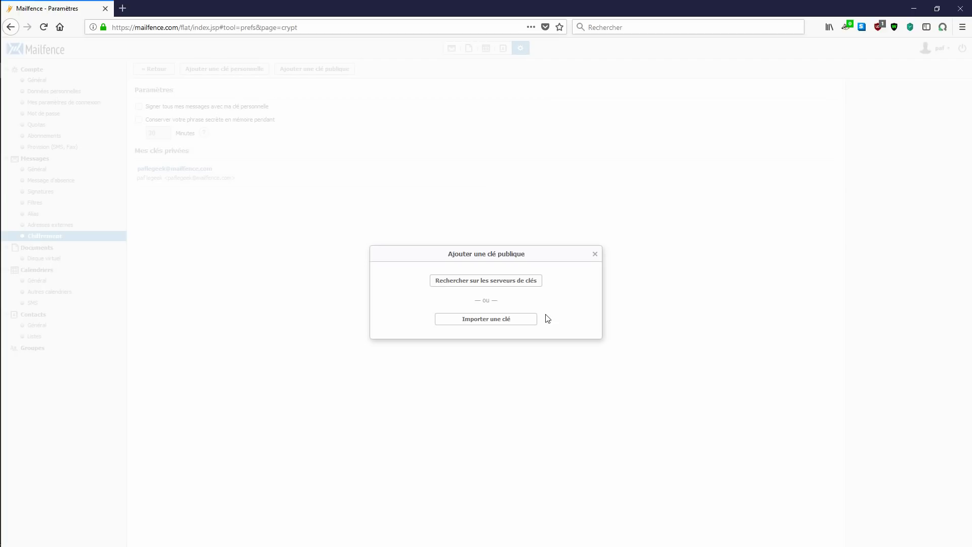
click(504, 324)
right_click(460, 277)
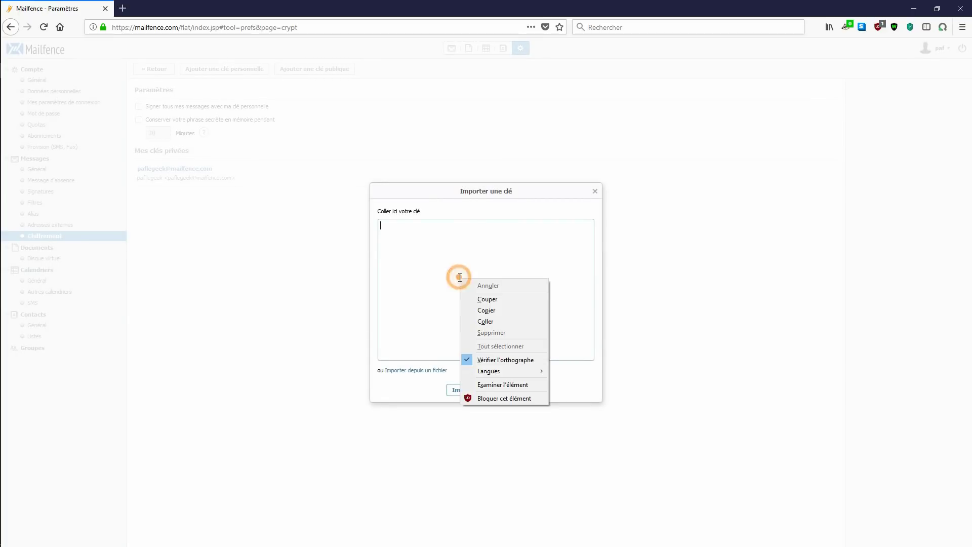
click(484, 321)
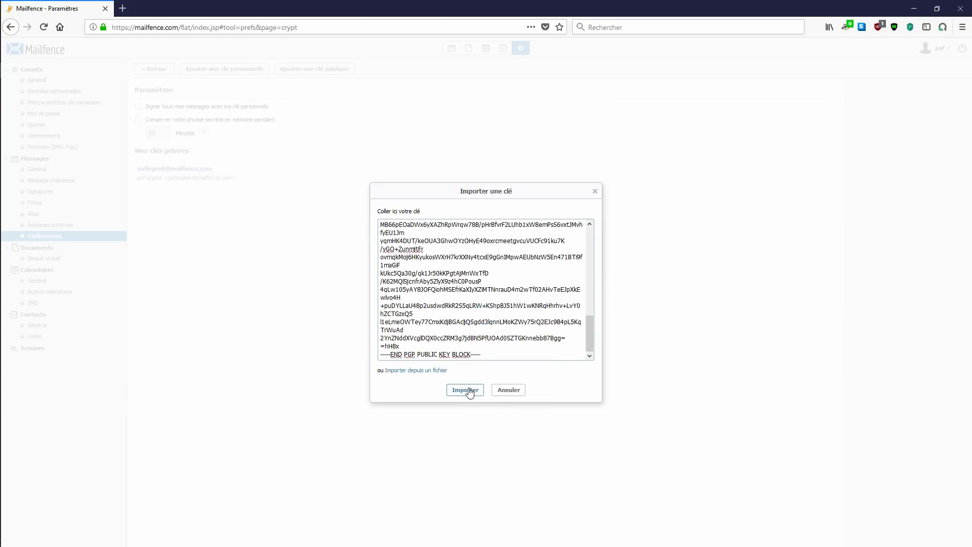
click(465, 390)
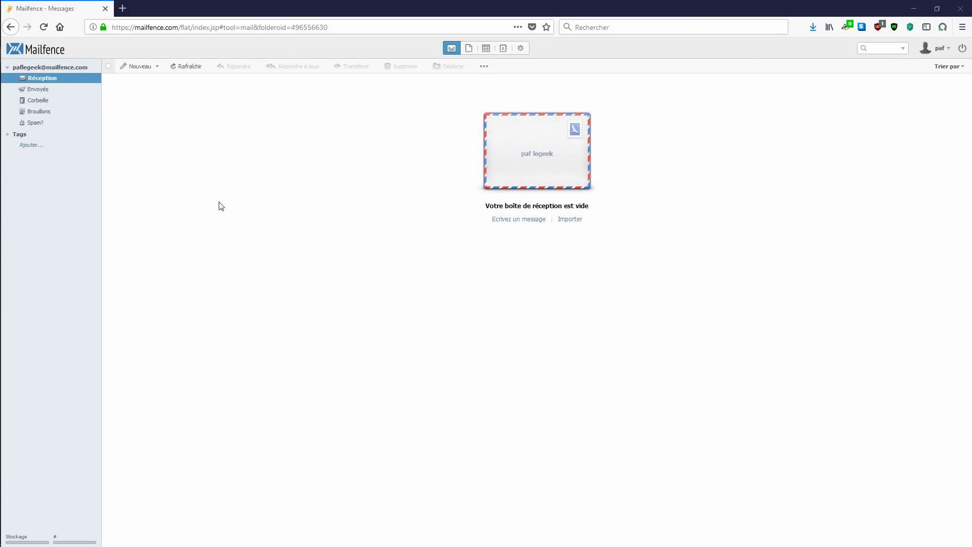
Address a new message to the contact whose public key was imported.
click(136, 68)
click(204, 111)
text(alice)
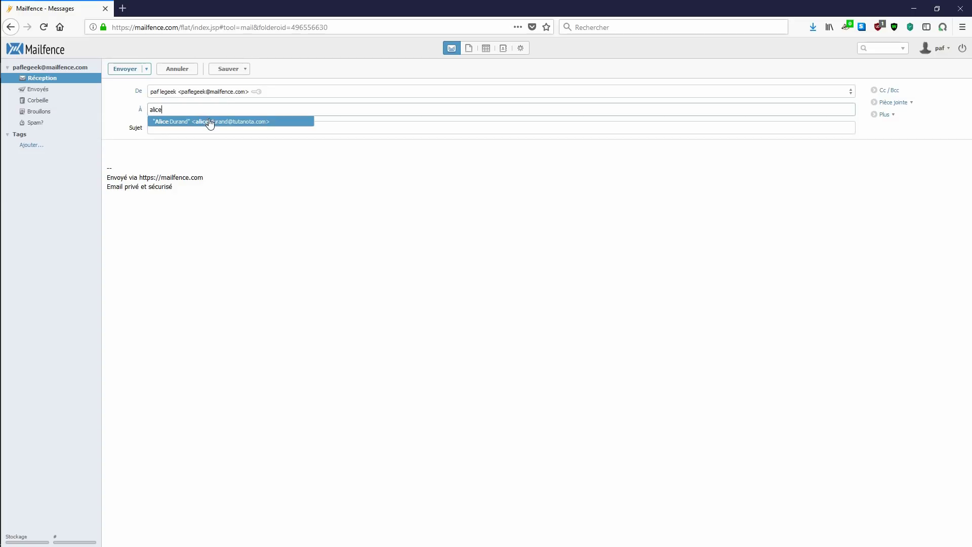
click(211, 124)
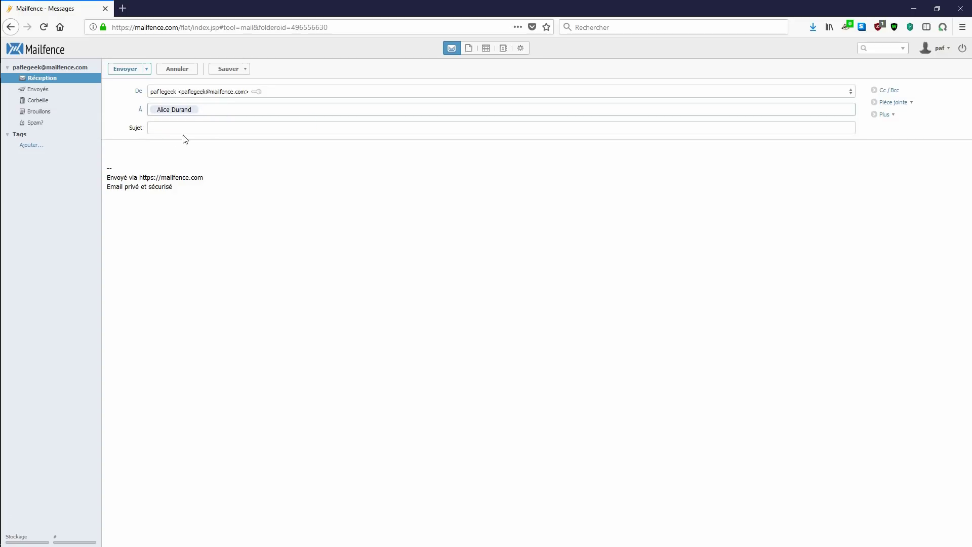
Give the message subject 'test' and body 'test', and view the attachment options.
click(218, 131)
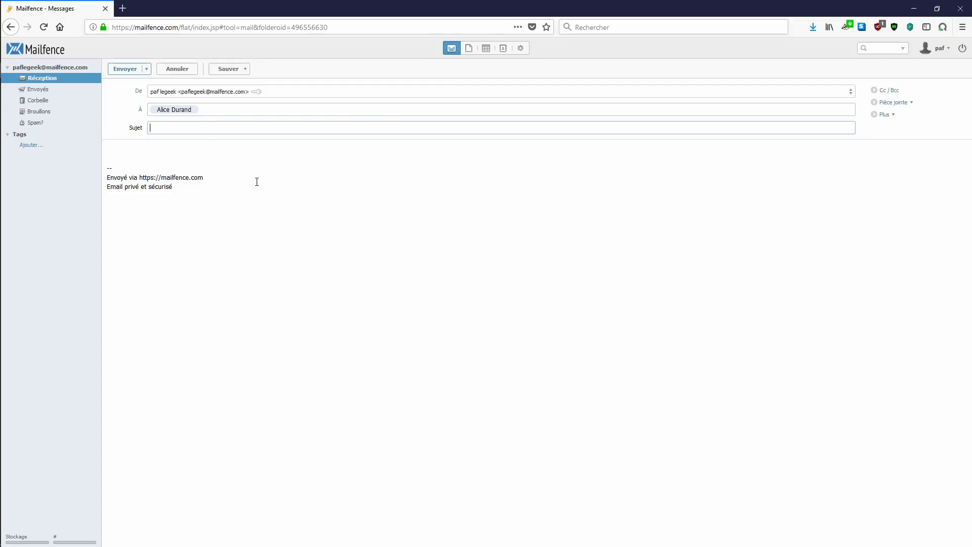
text(test)
click(213, 157)
text(test)
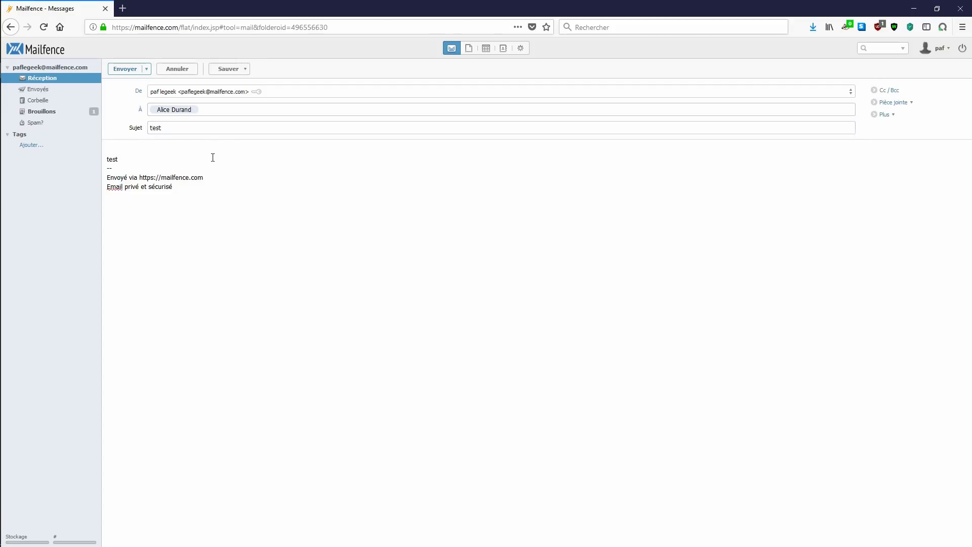
click(913, 104)
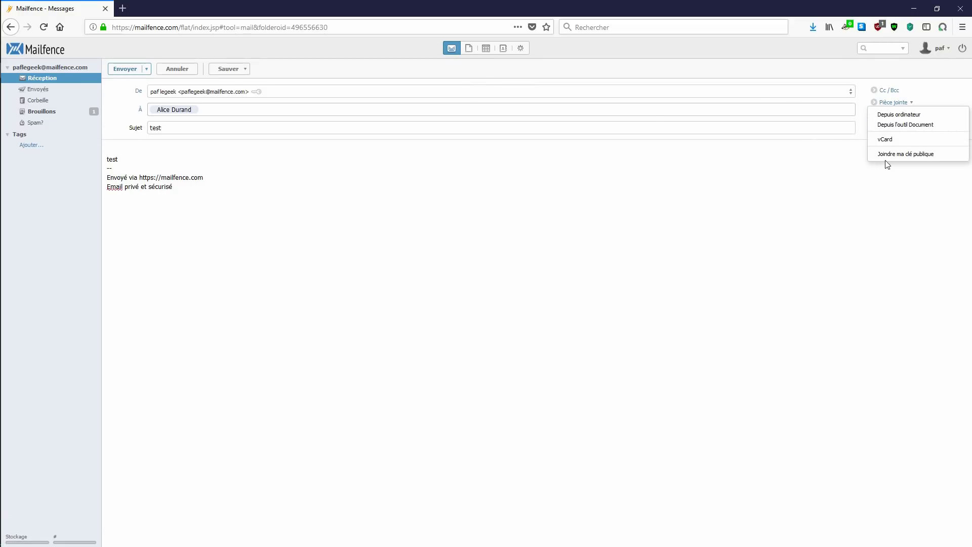
Check the attachment and Plus menus, then show the Envoyer sending choices including encryption.
click(792, 171)
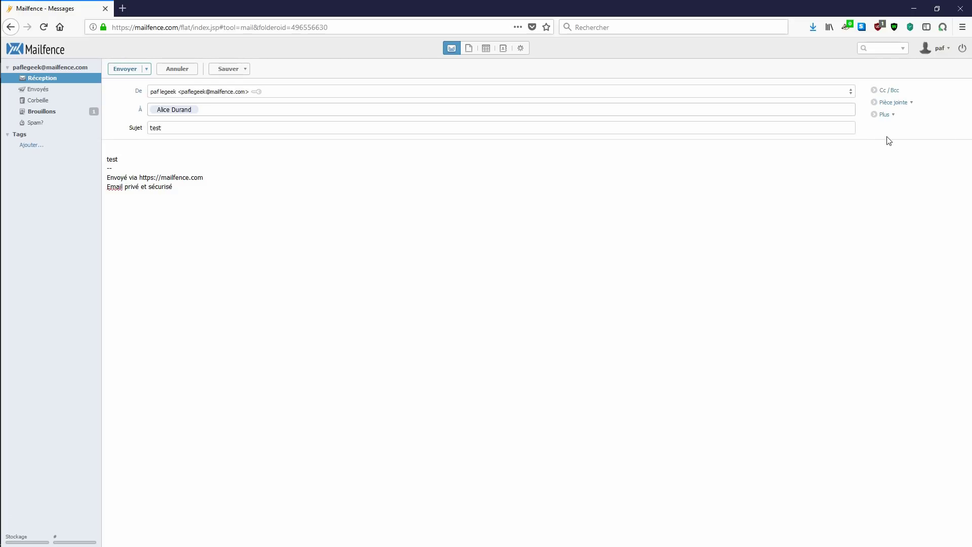
click(891, 118)
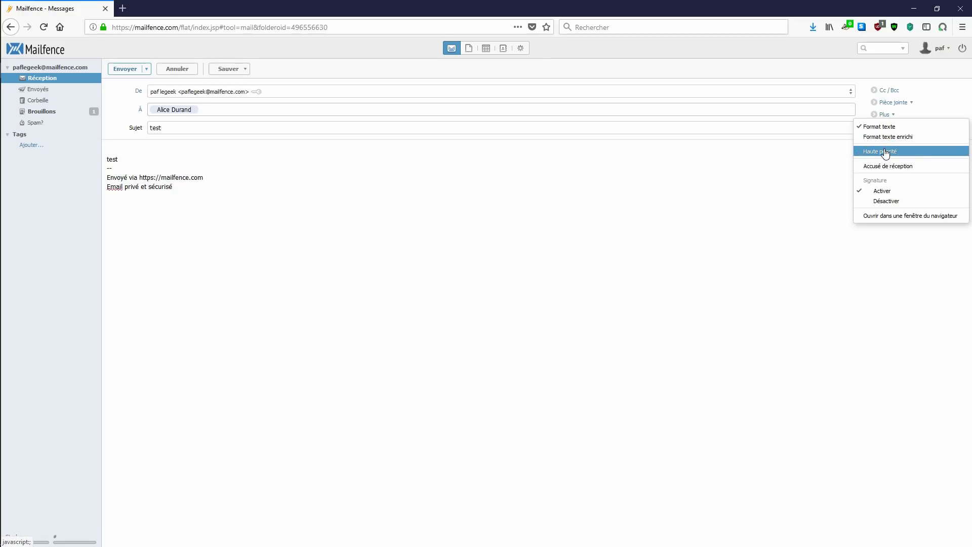
click(778, 186)
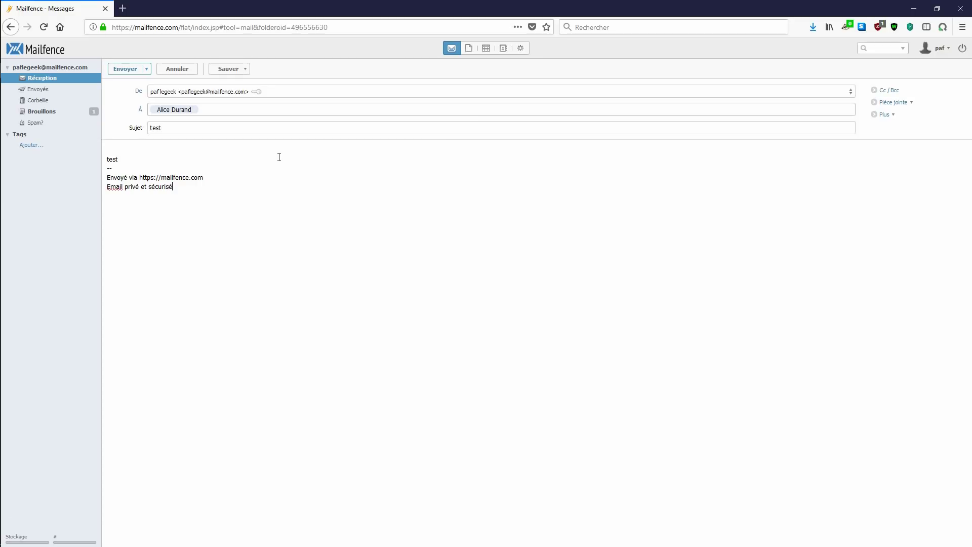
click(147, 70)
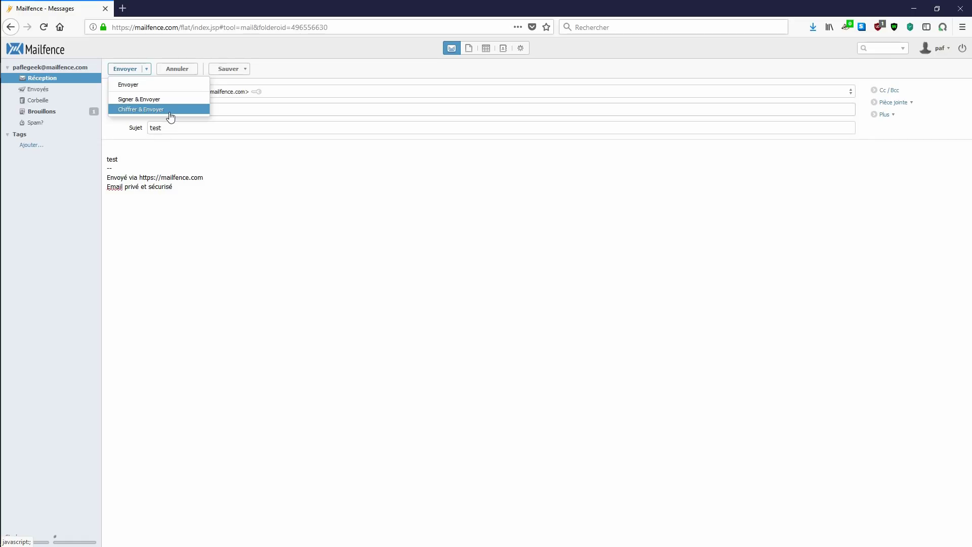
Close the Envoyer dropdown, leaving the 'test' draft unsent.
click(206, 157)
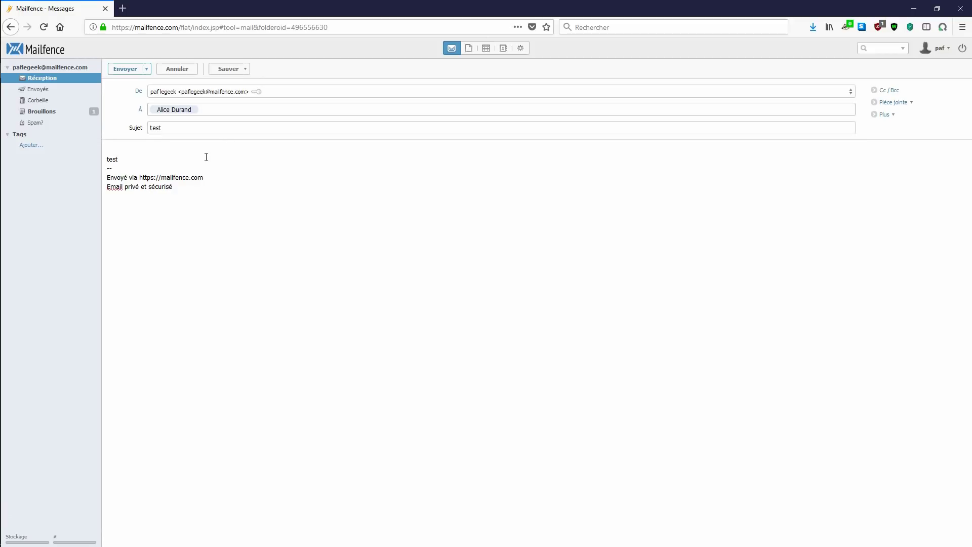